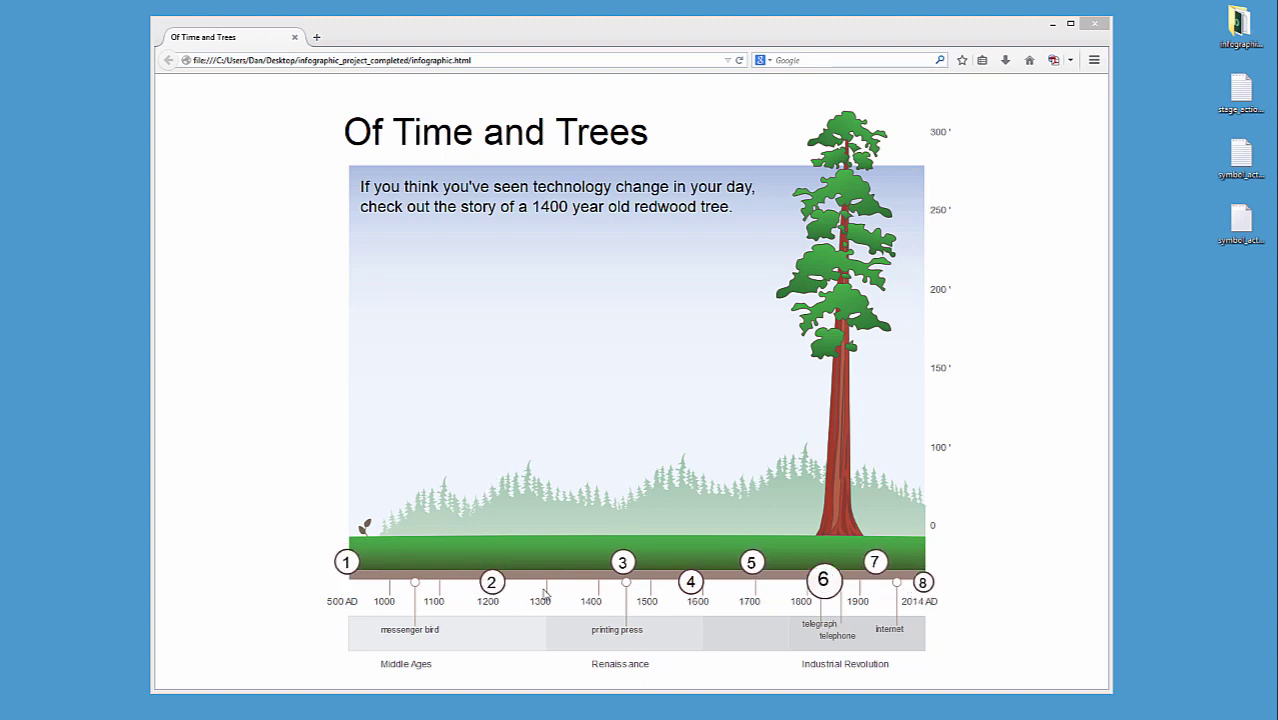
# - Preview the finished infographic's timeline markers and open the infographic_project folder from the desktop
pyautogui.click(360, 571)
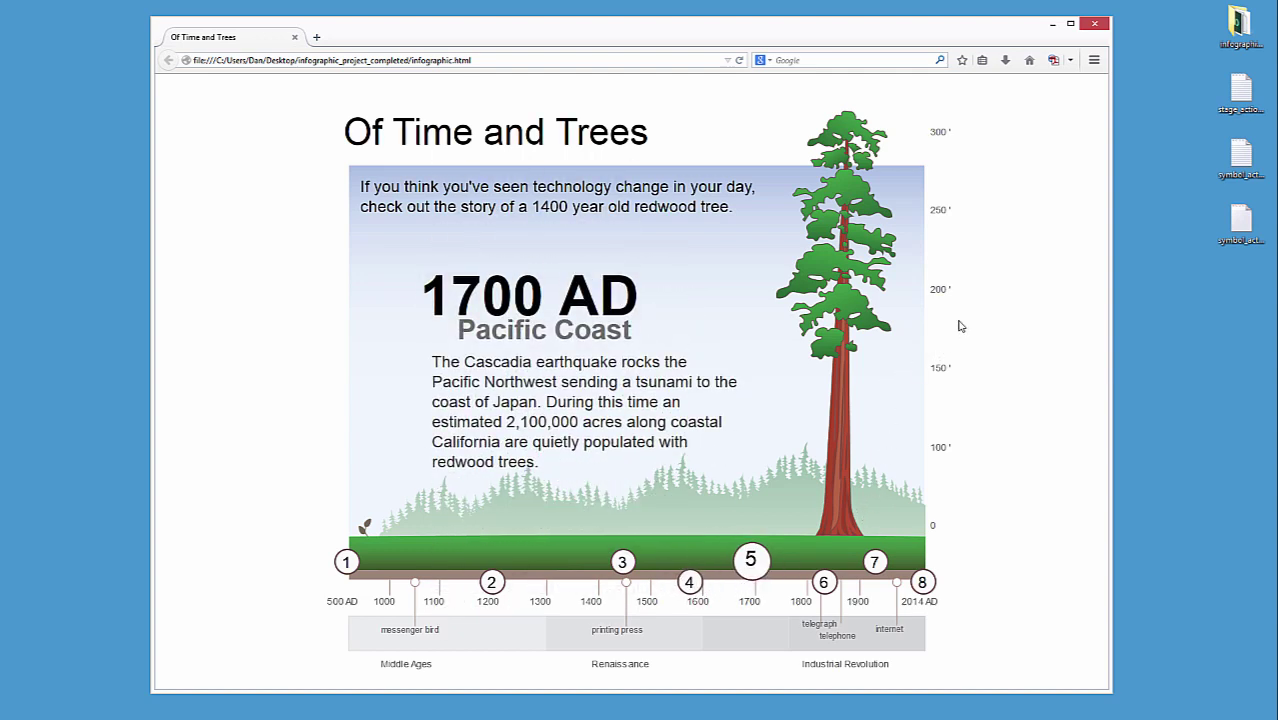
pyautogui.click(1244, 37)
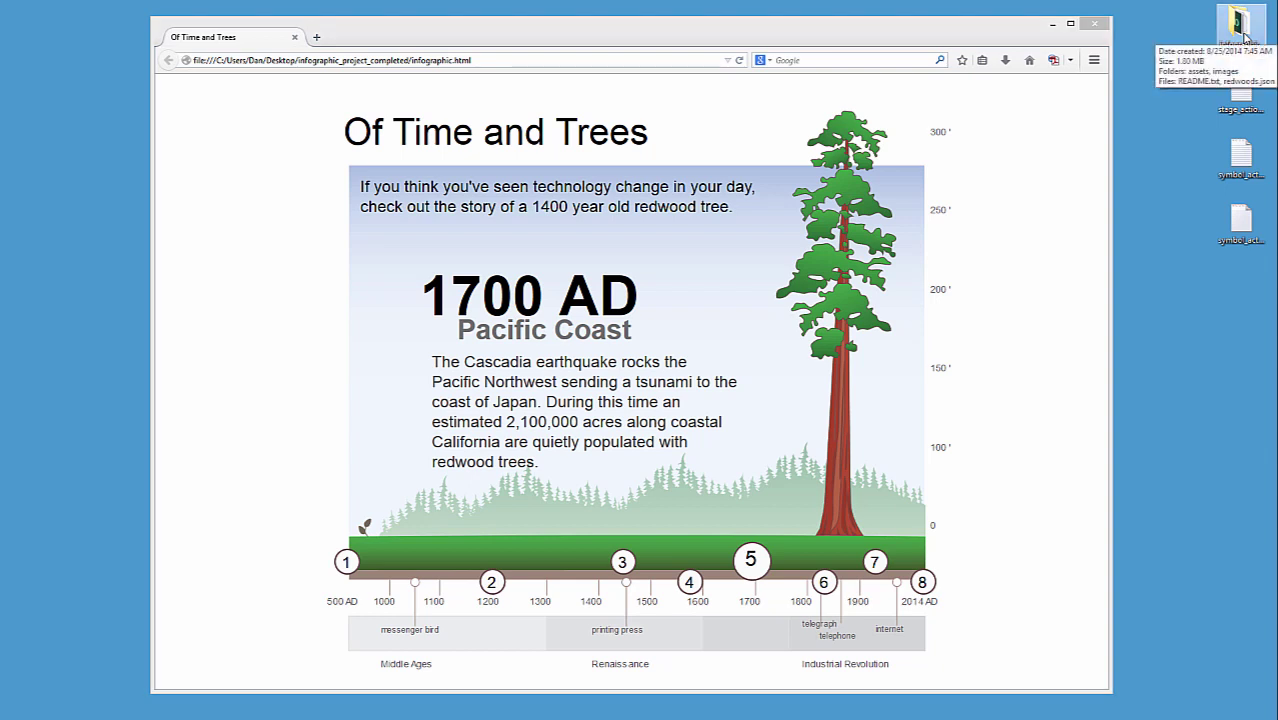
pyautogui.doubleClick(1244, 37)
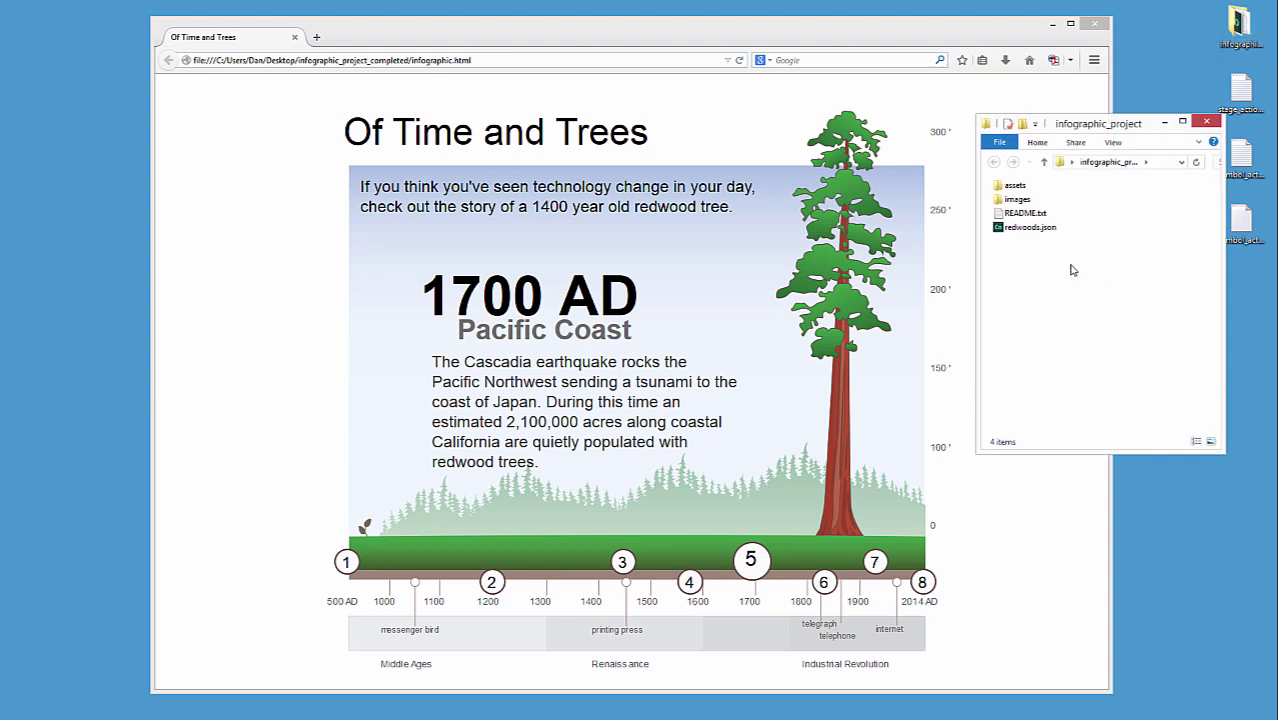
pyautogui.click(1039, 233)
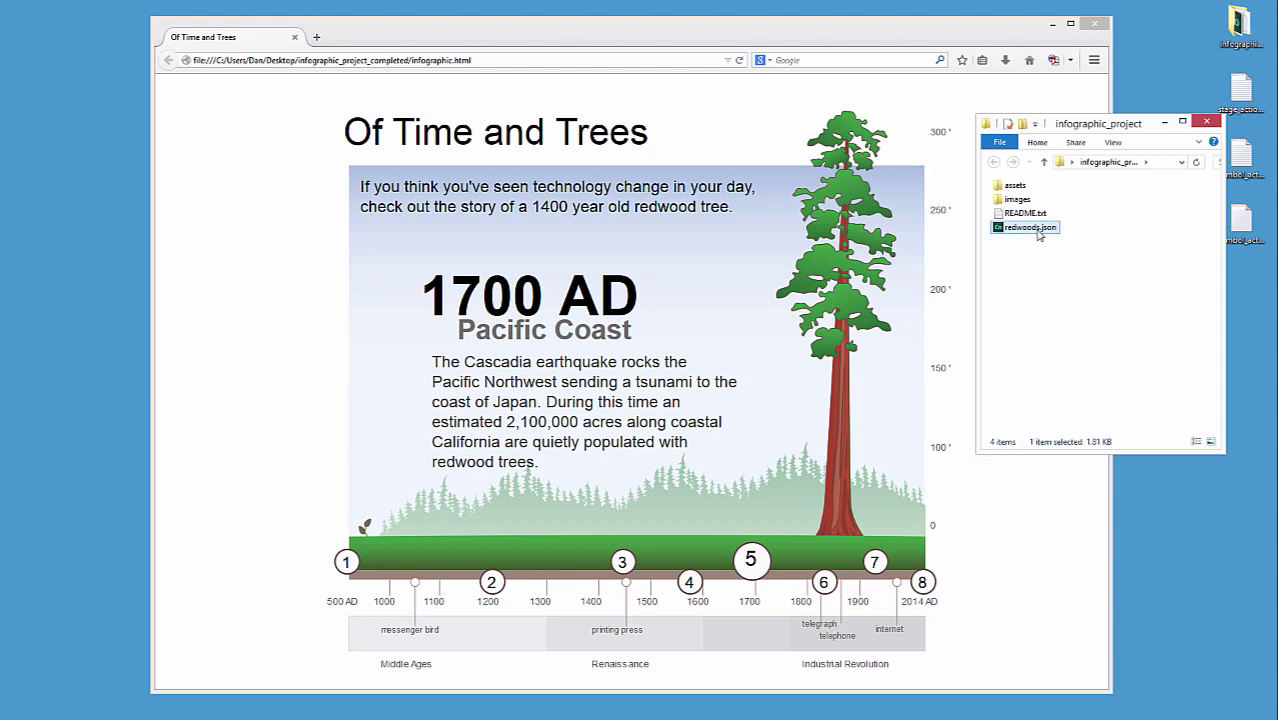
pyautogui.click(1018, 200)
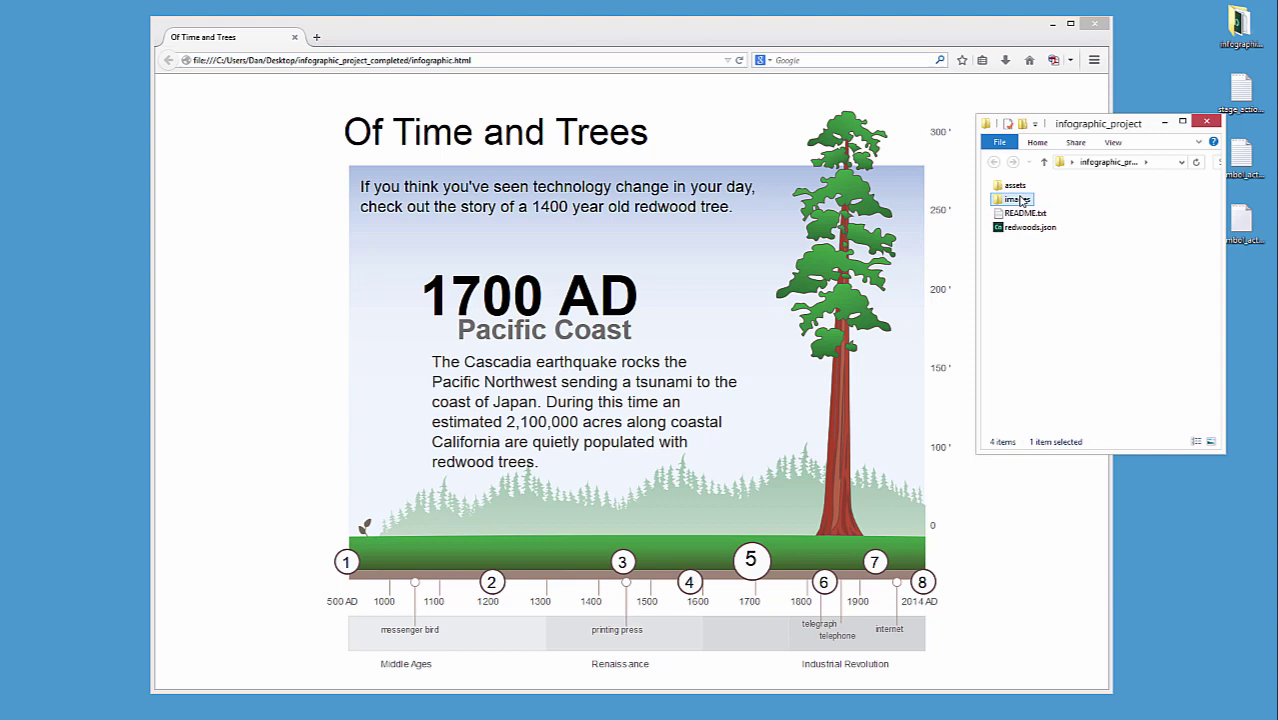
# - Open infographic-design.ai from the assets folder in Illustrator and hide its triggers and text layers
pyautogui.doubleClick(1015, 186)
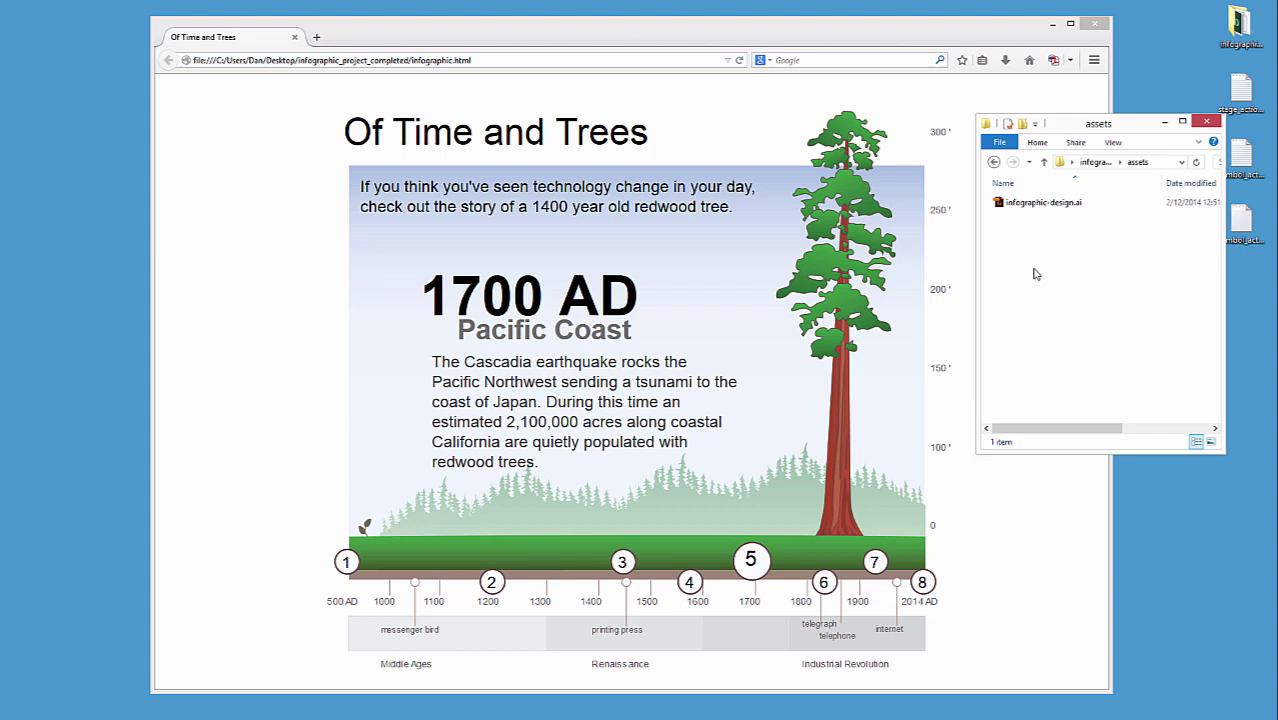
pyautogui.click(1040, 208)
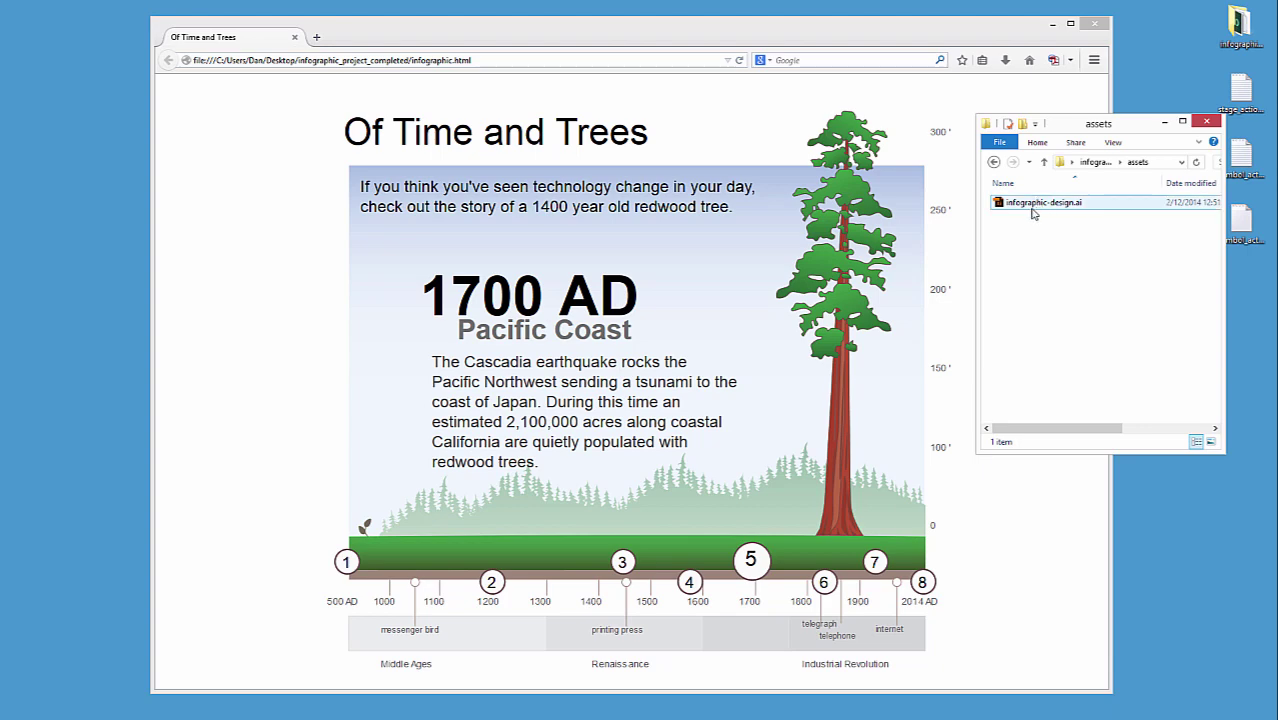
pyautogui.doubleClick(1034, 204)
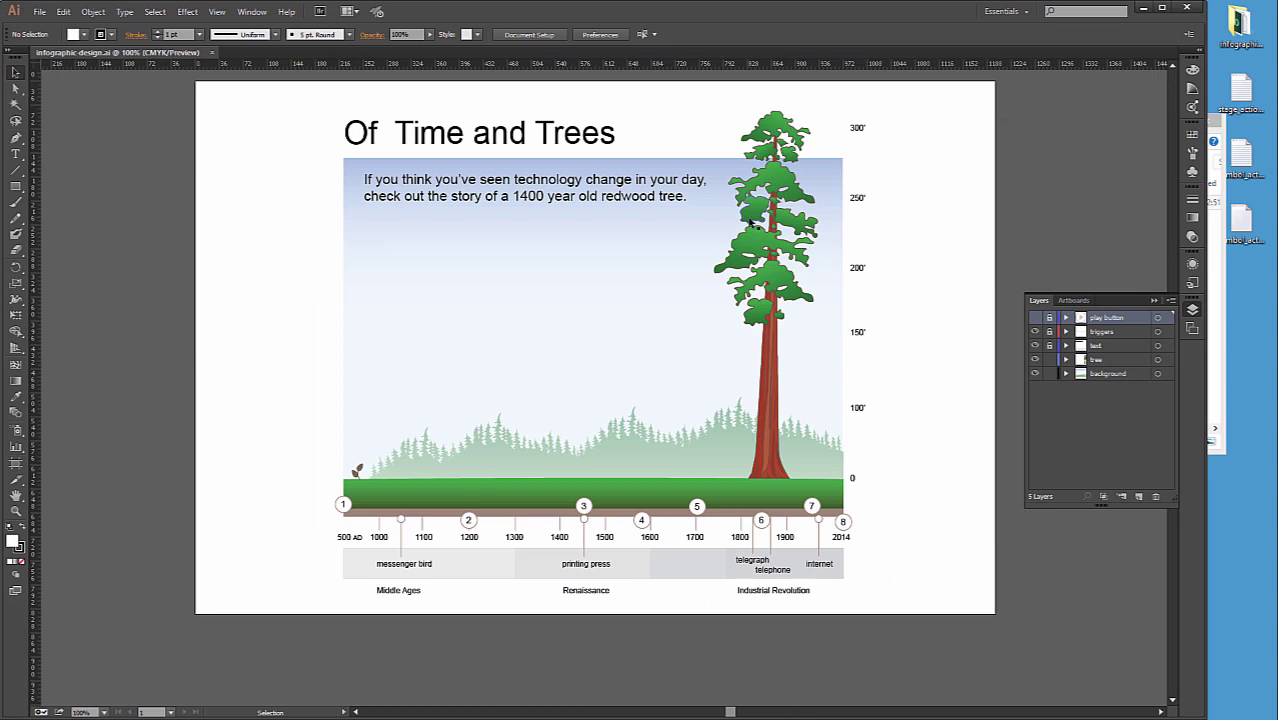
pyautogui.click(1036, 331)
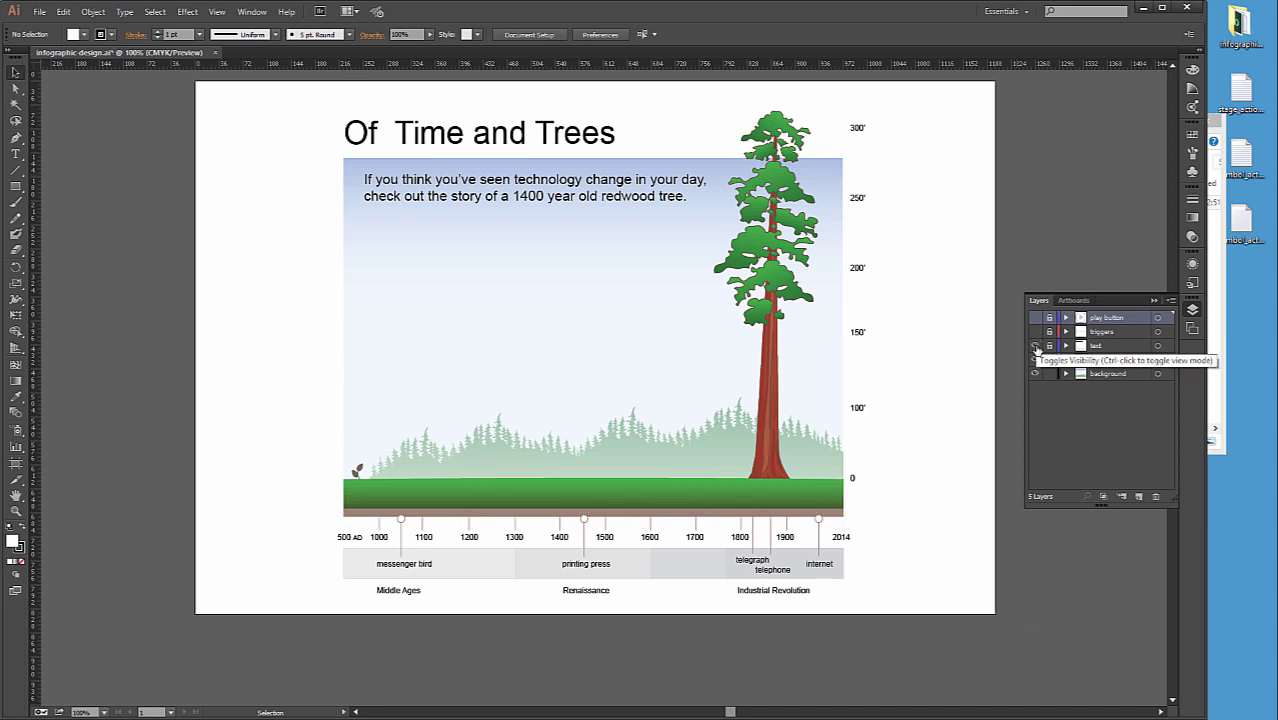
pyautogui.click(1035, 345)
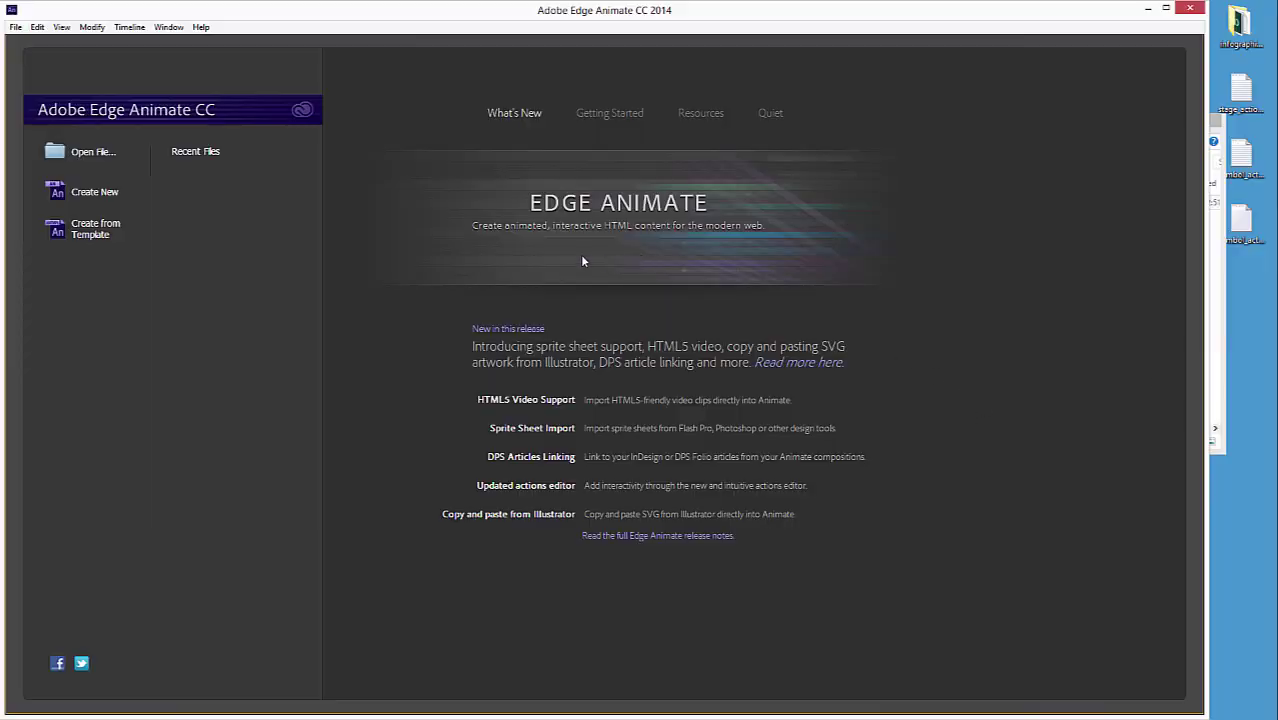
# - Create a new composition in Edge Animate and title it "Of Time and Trees"
pyautogui.click(16, 27)
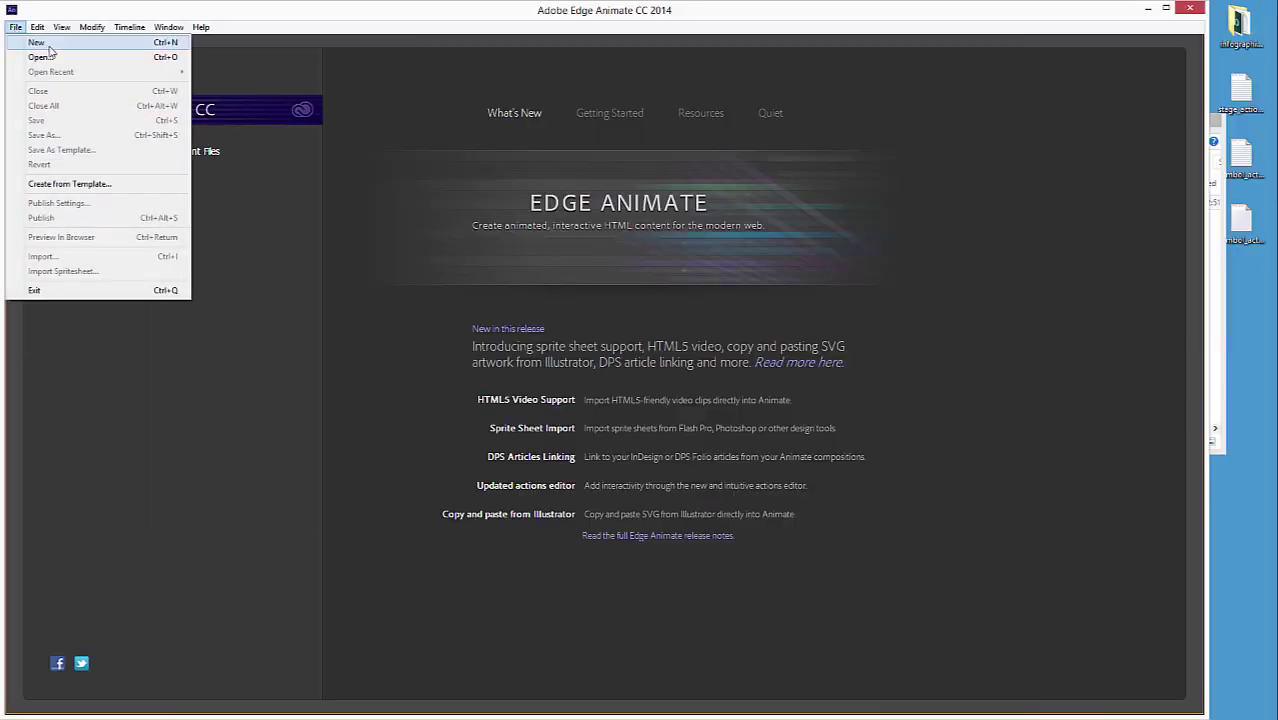
pyautogui.click(49, 44)
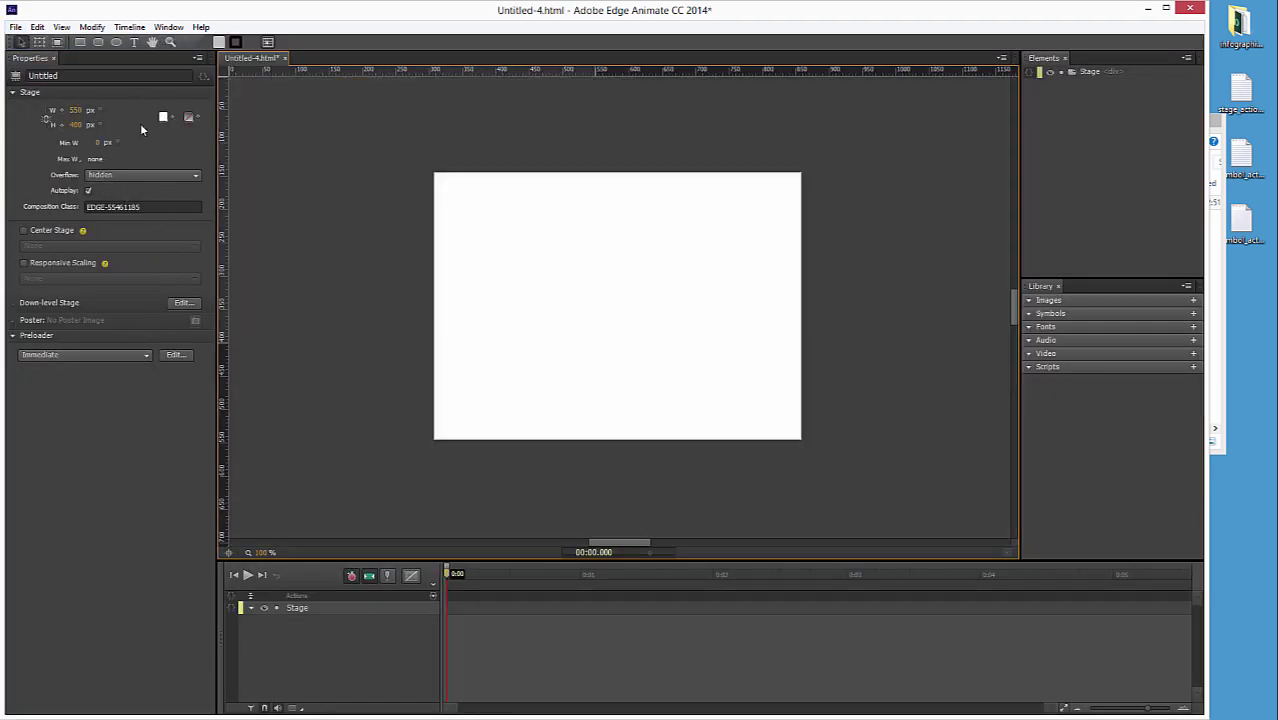
pyautogui.click(30, 75)
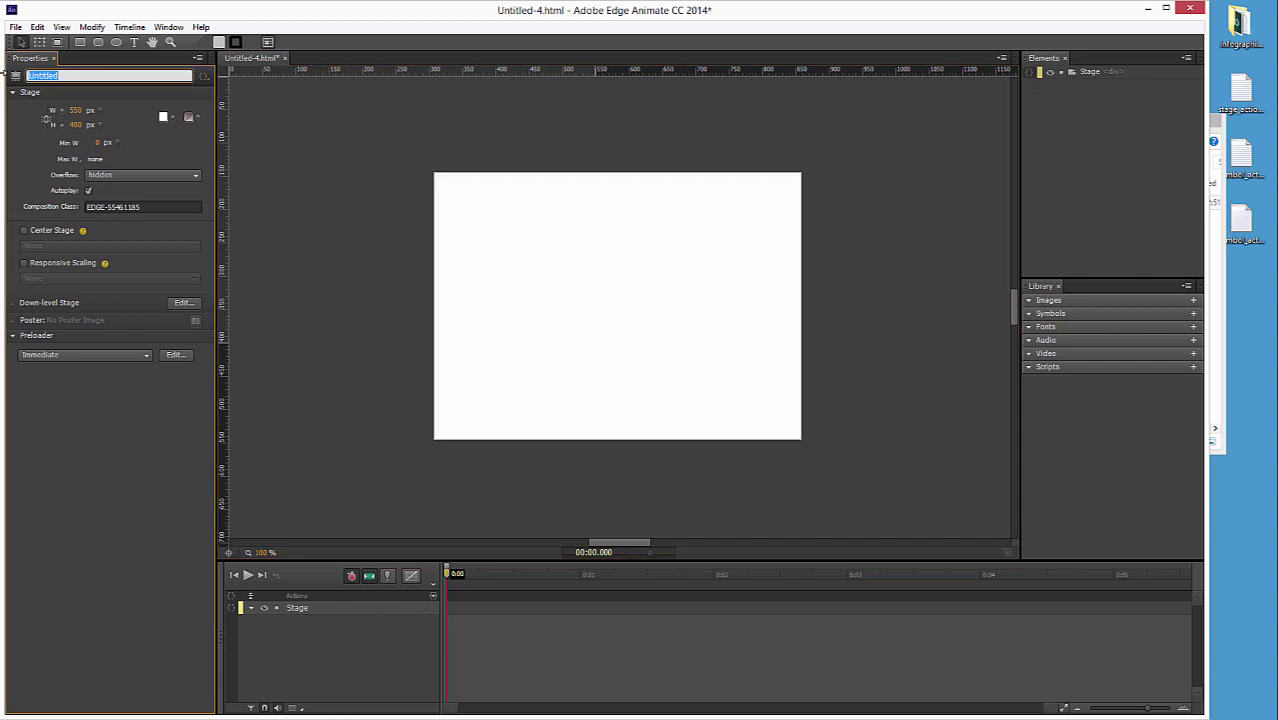
pyautogui.write('Of')
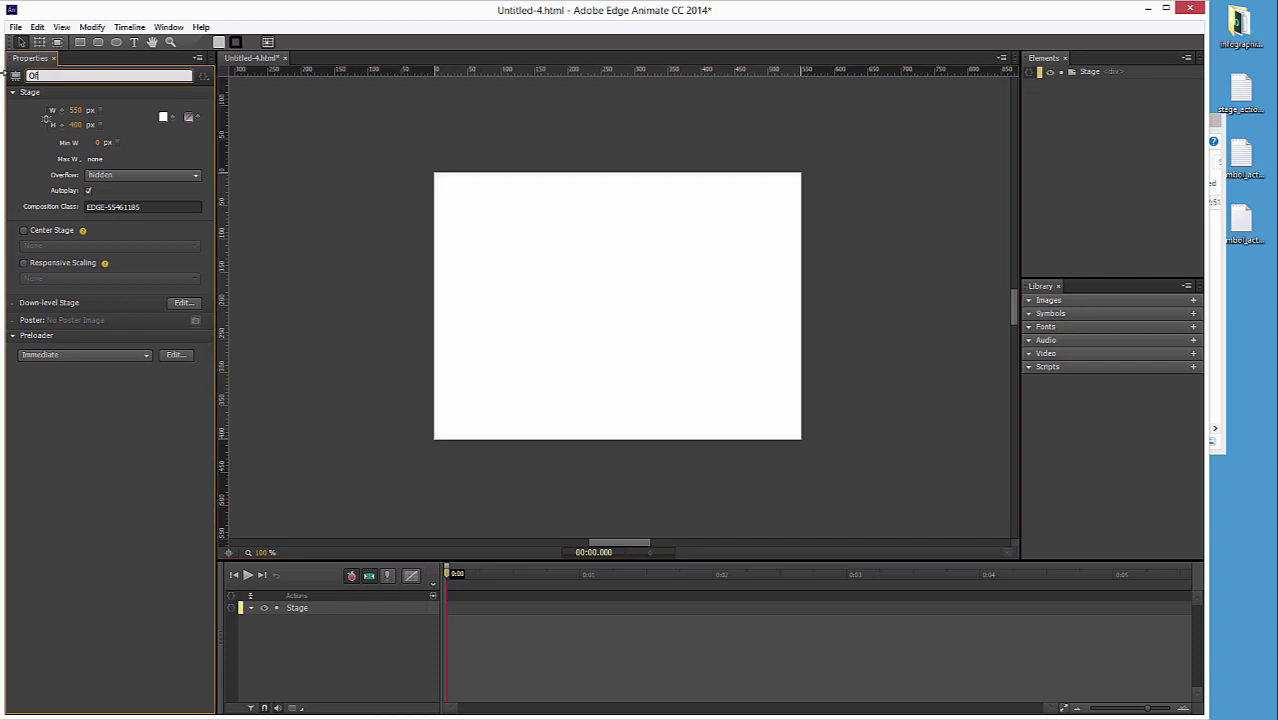
pyautogui.write(' Time and Trees')
# - Set the stage size to 850 px wide and 800 px high
pyautogui.click(77, 112)
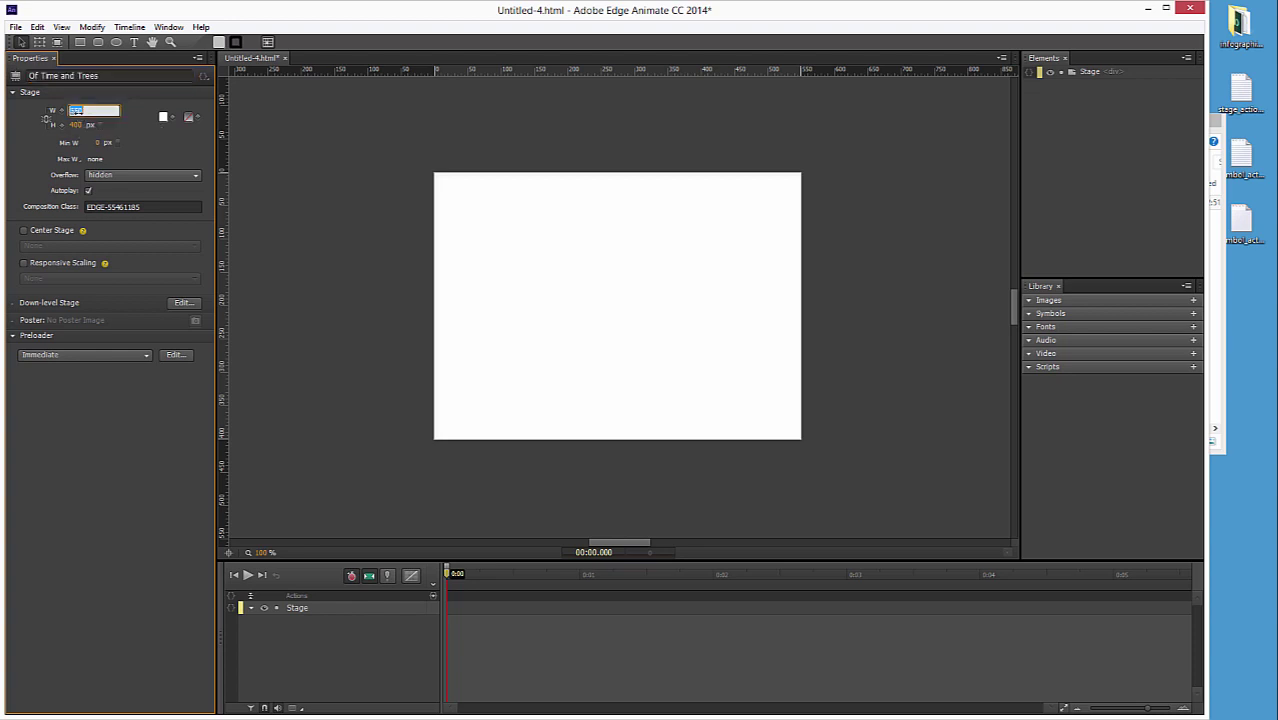
pyautogui.write('60')
pyautogui.click(74, 126)
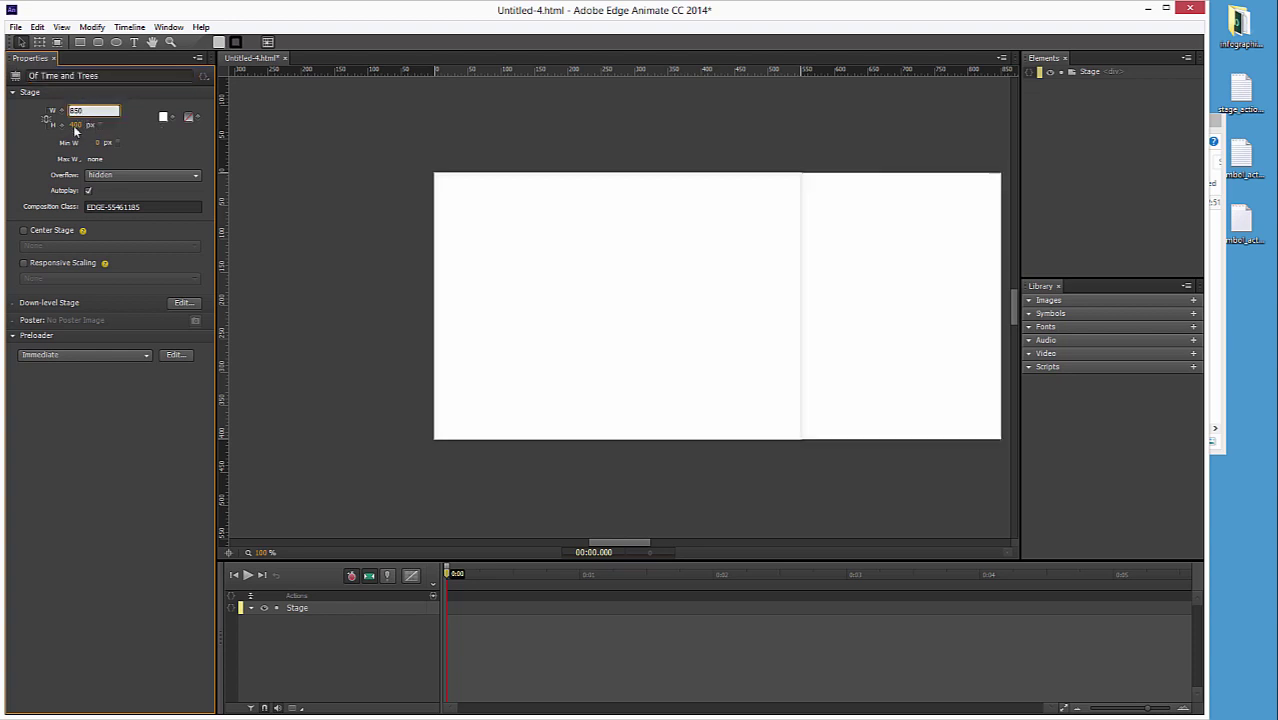
pyautogui.write('800')
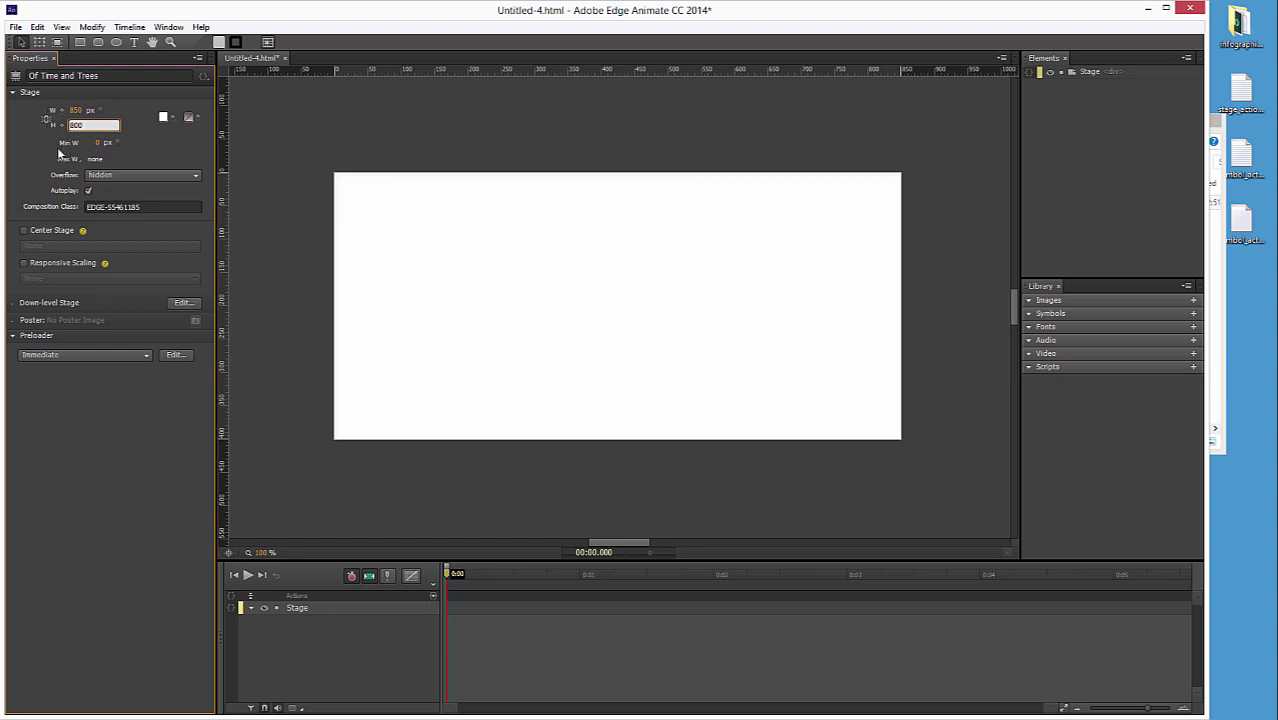
# - Set the stage's minimum width to 360 px and its maximum width to 1260 px
pyautogui.click(98, 145)
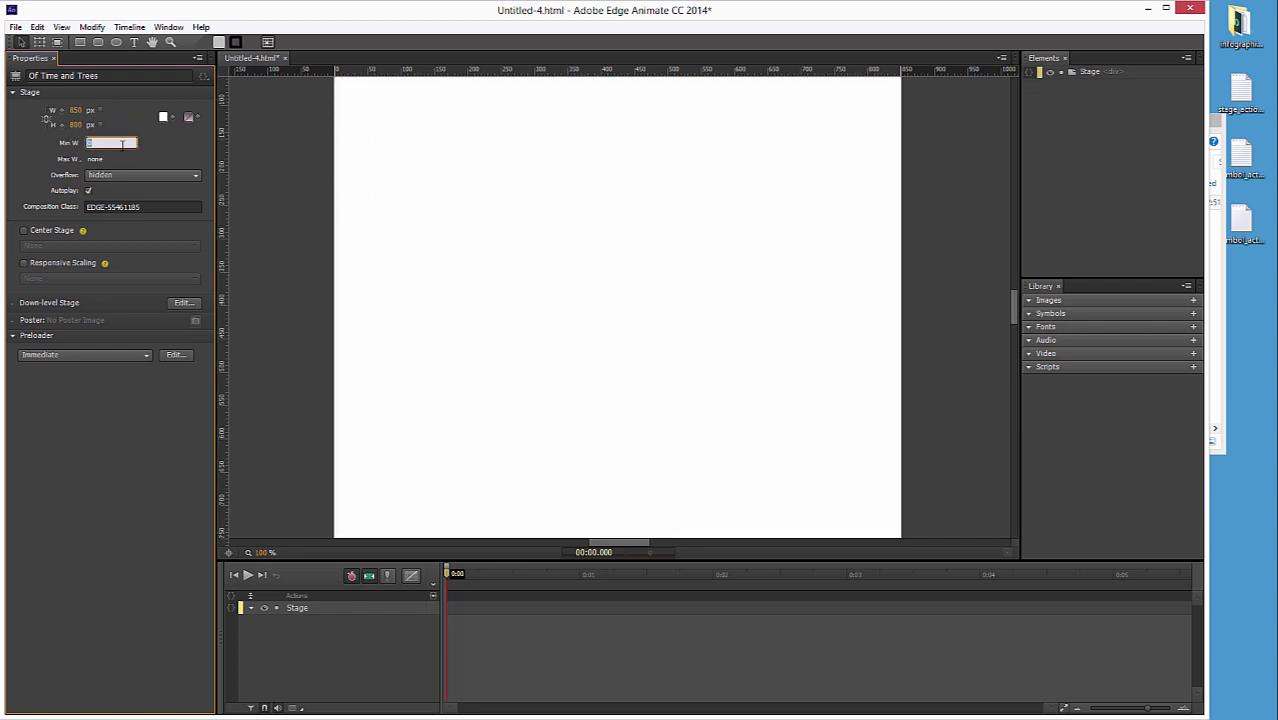
pyautogui.write('360')
pyautogui.click(68, 160)
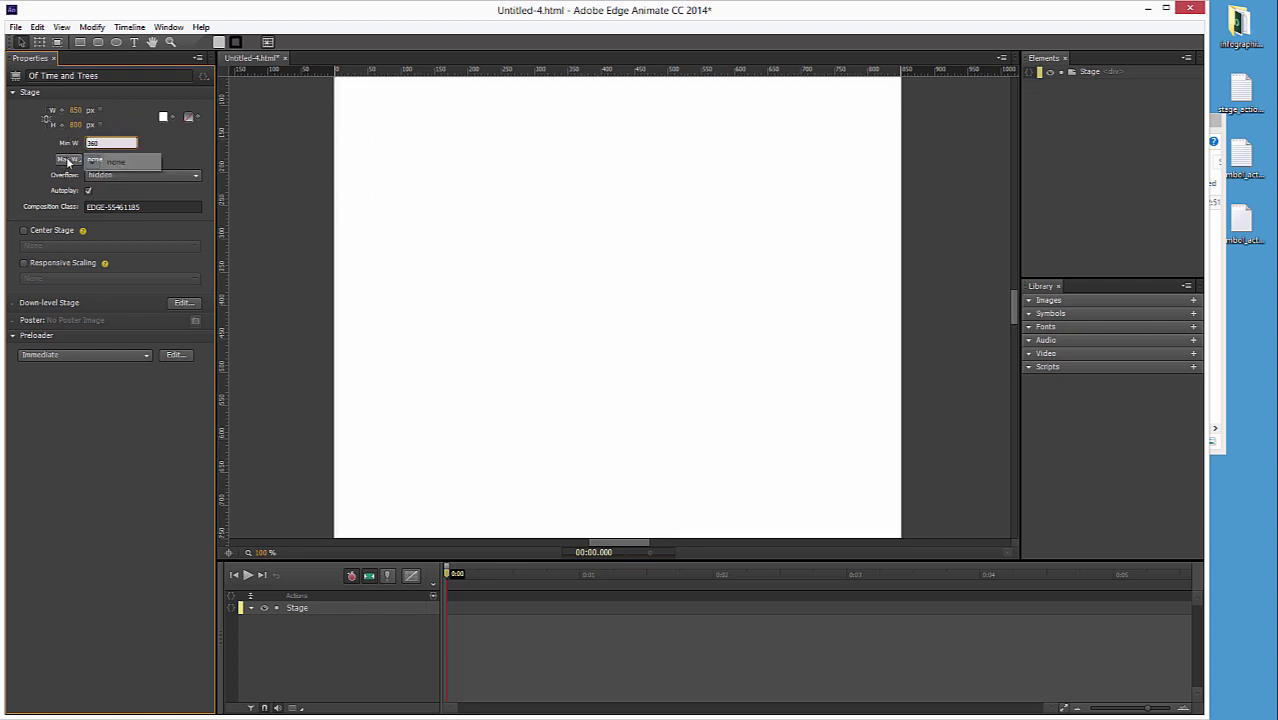
pyautogui.click(115, 165)
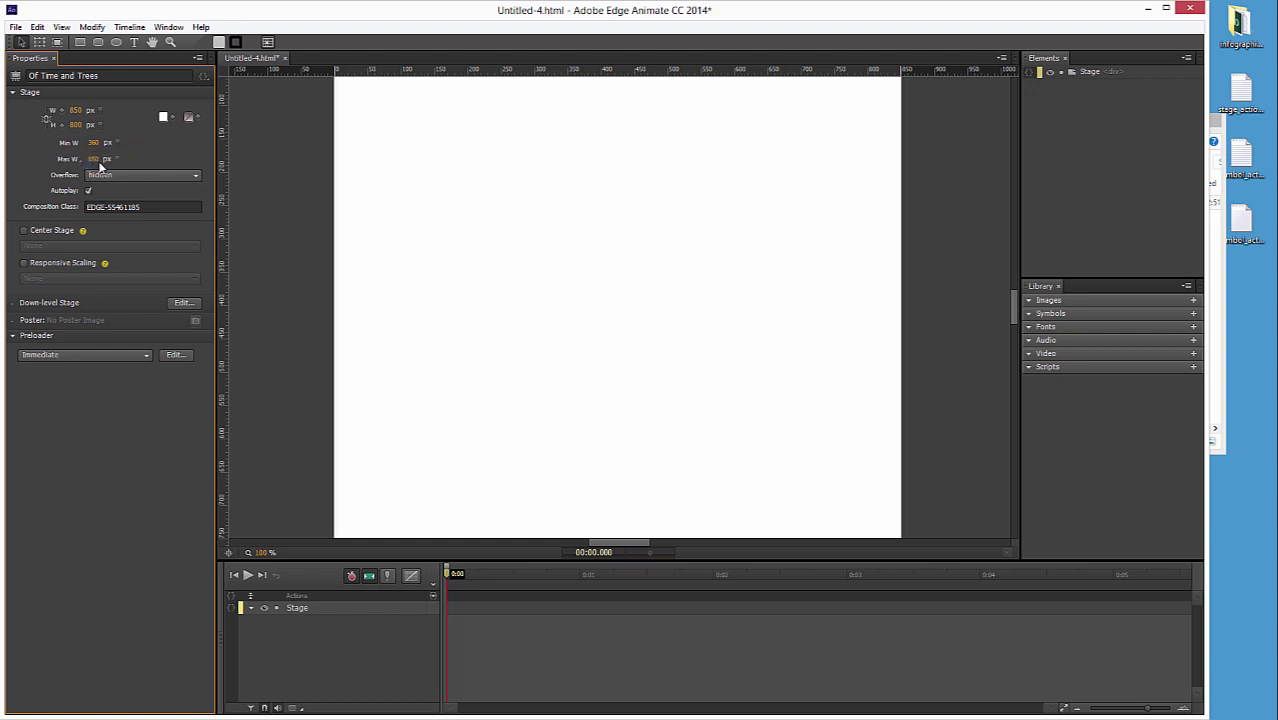
pyautogui.click(96, 159)
pyautogui.write('1280')
pyautogui.press('Return')
# - Enable responsive scaling of the stage for both width and height, and center the stage horizontally
pyautogui.click(24, 263)
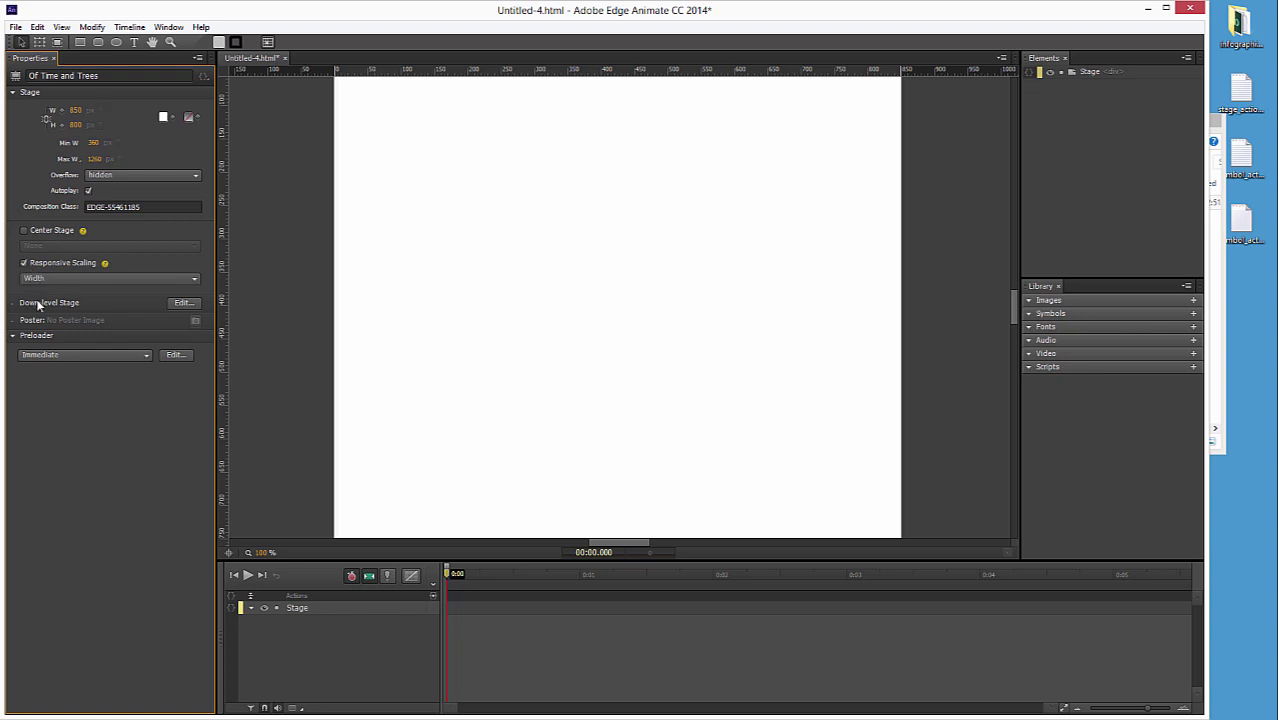
pyautogui.click(58, 279)
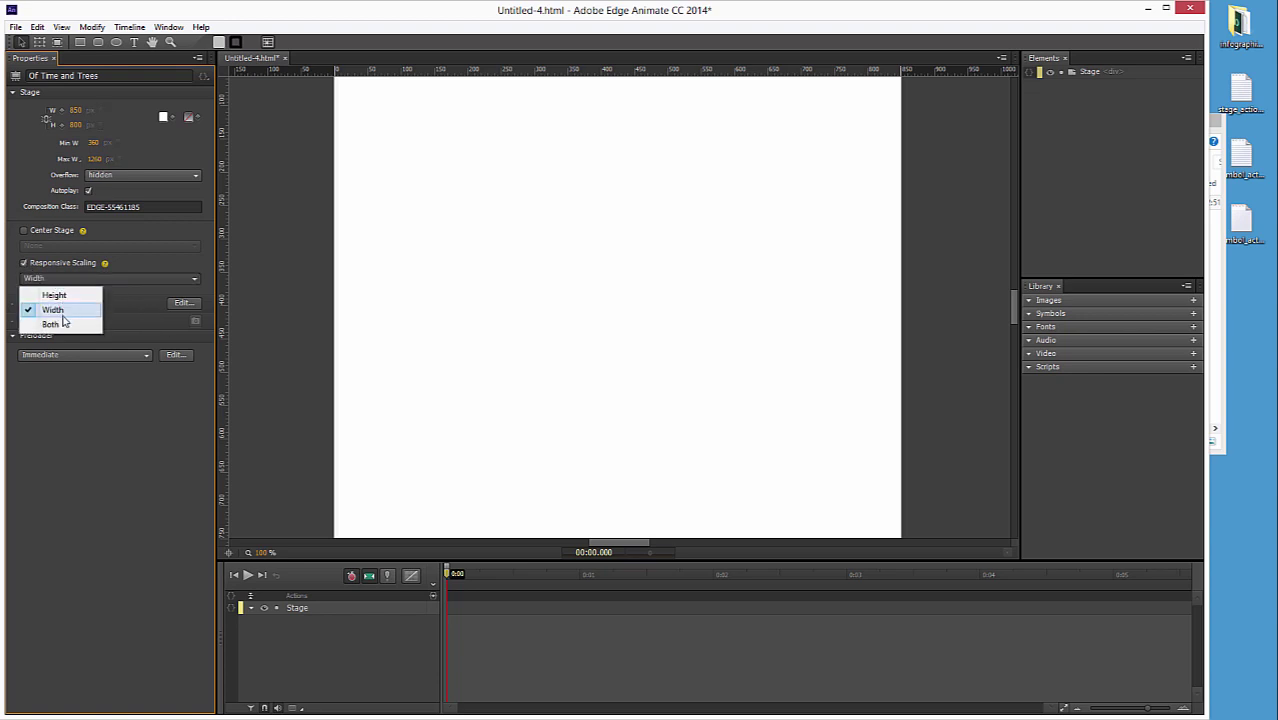
pyautogui.click(60, 324)
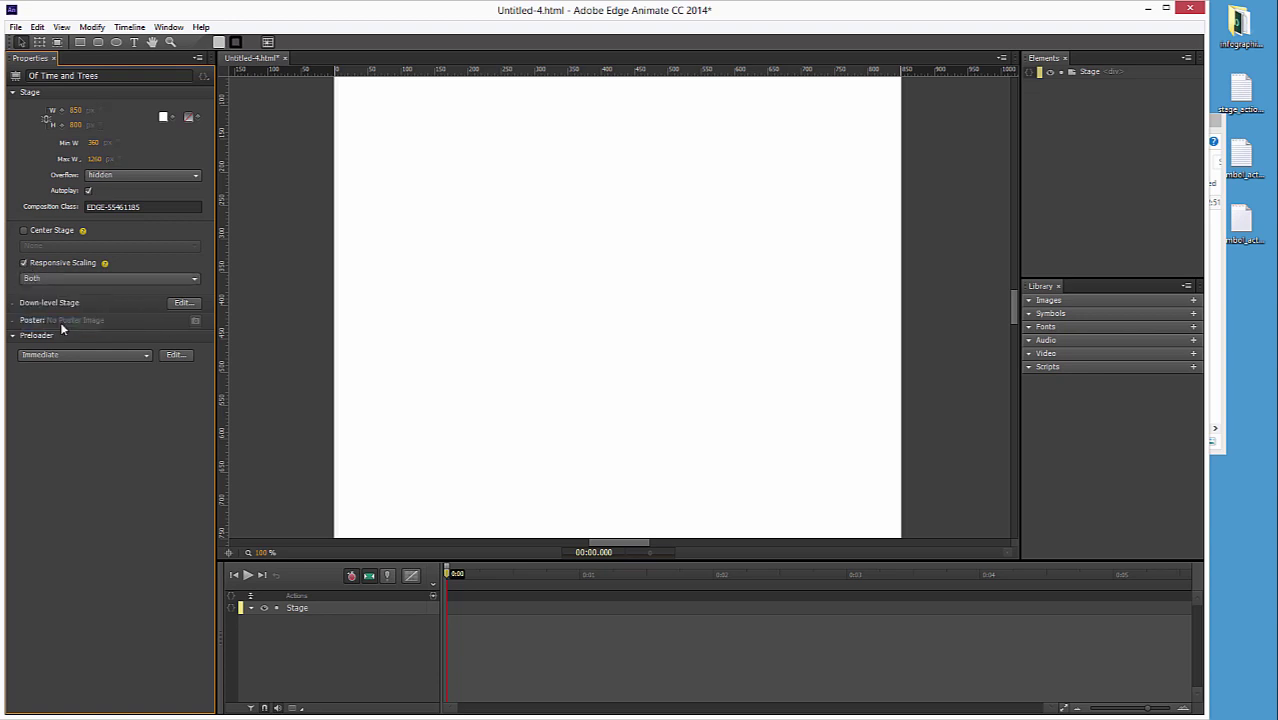
pyautogui.click(24, 232)
pyautogui.click(58, 245)
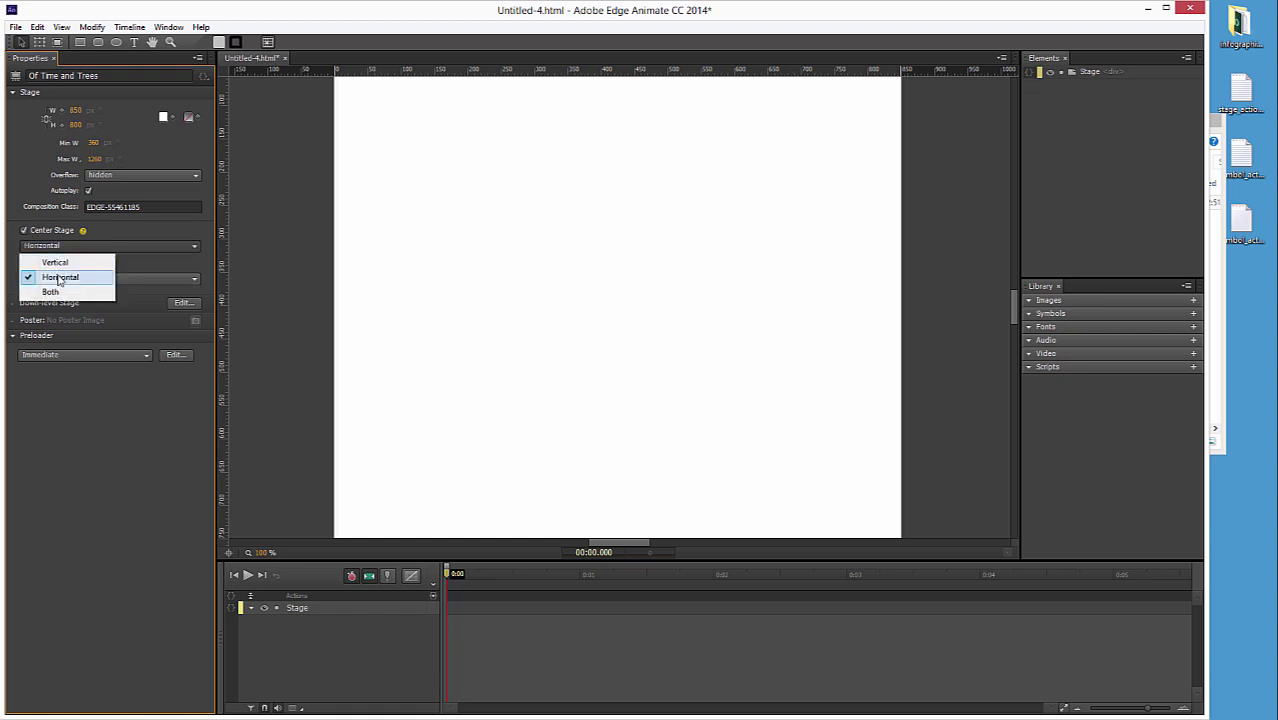
pyautogui.click(113, 231)
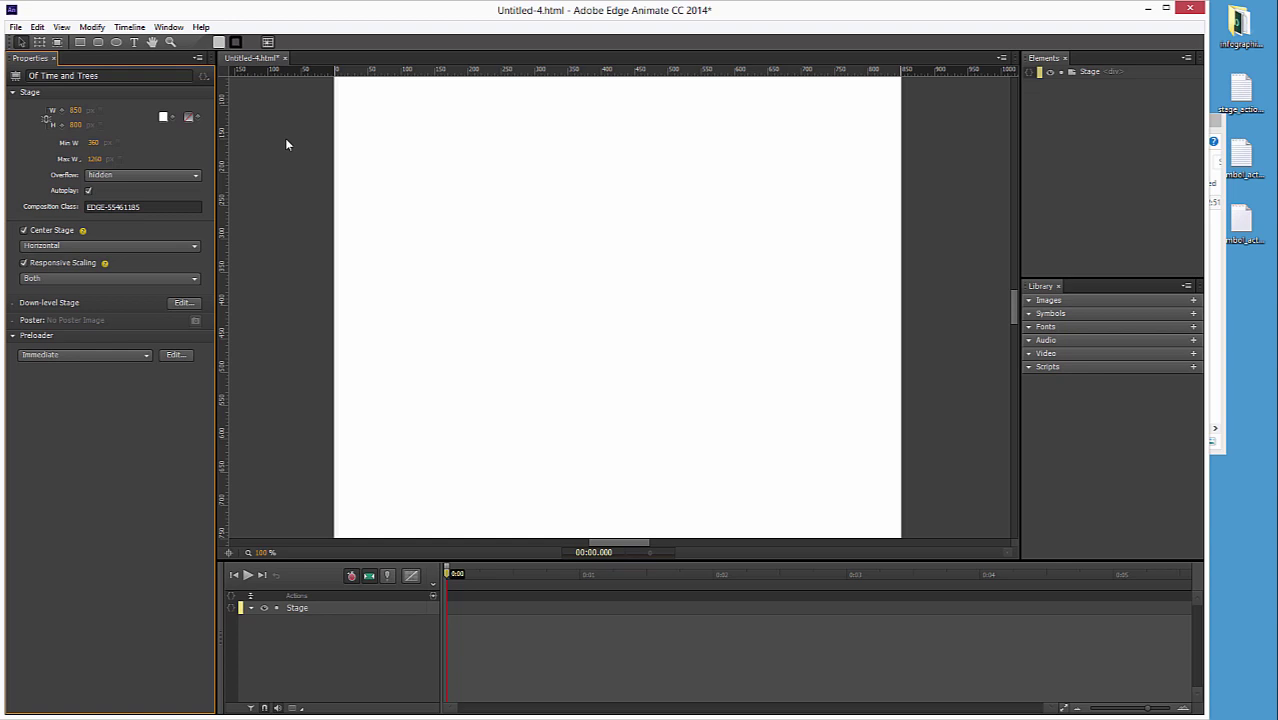
# - Save the composition as infographic in the infographic_project folder
pyautogui.hotkey('ctrl', 's')
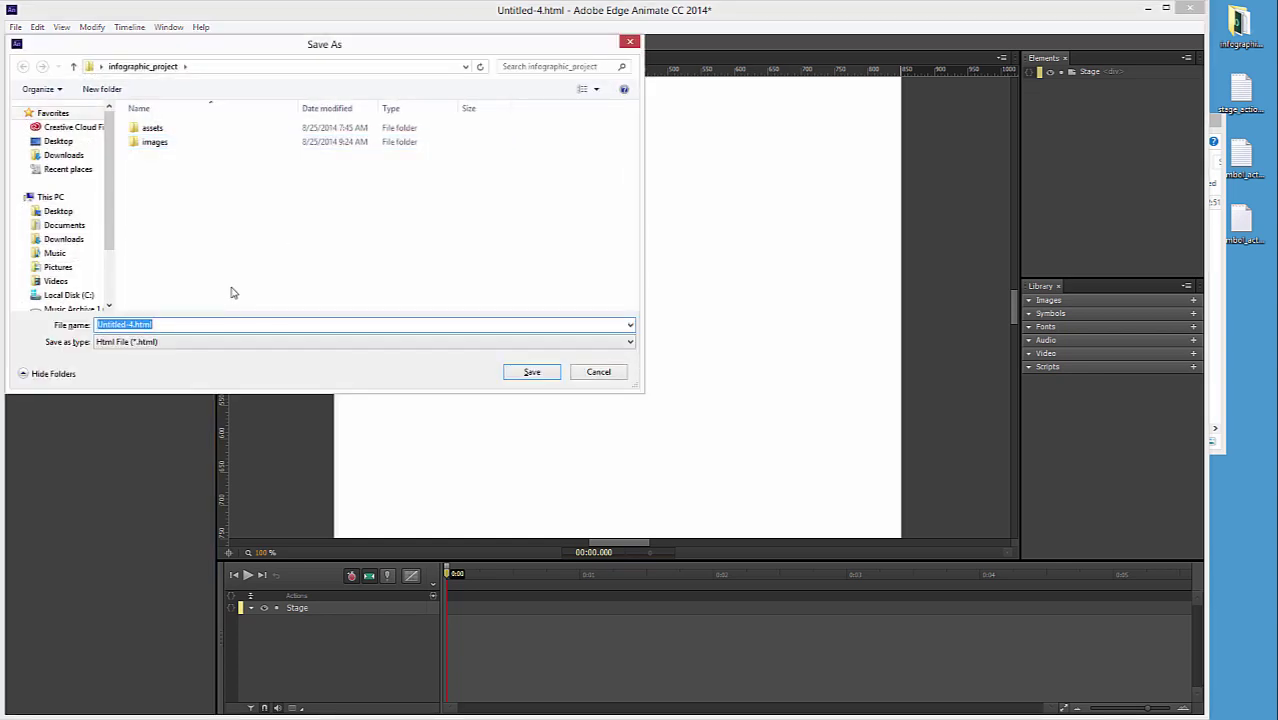
pyautogui.click(134, 325)
pyautogui.moveTo(134, 325); pyautogui.dragTo(87, 322)
pyautogui.write('infographic')
pyautogui.click(532, 371)
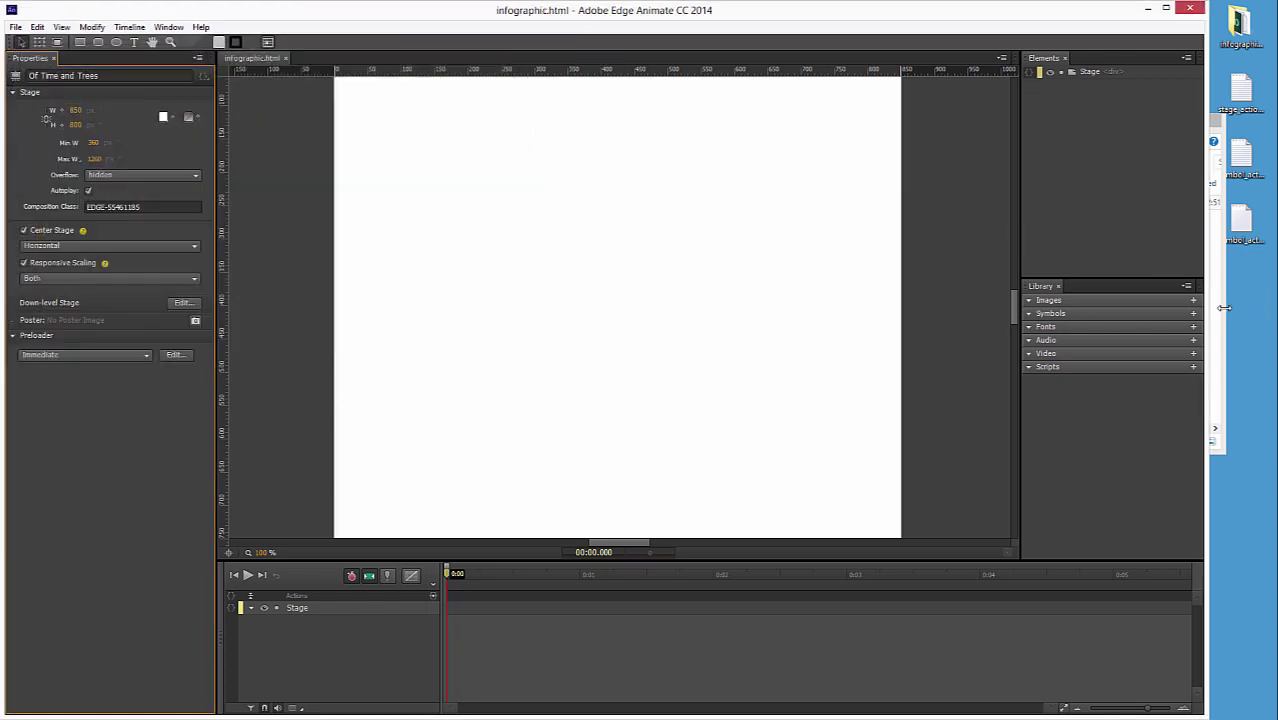
# - Examine the JavaScript files and edge_includes folder generated in the infographic_project folder
pyautogui.click(1220, 312)
pyautogui.click(1043, 162)
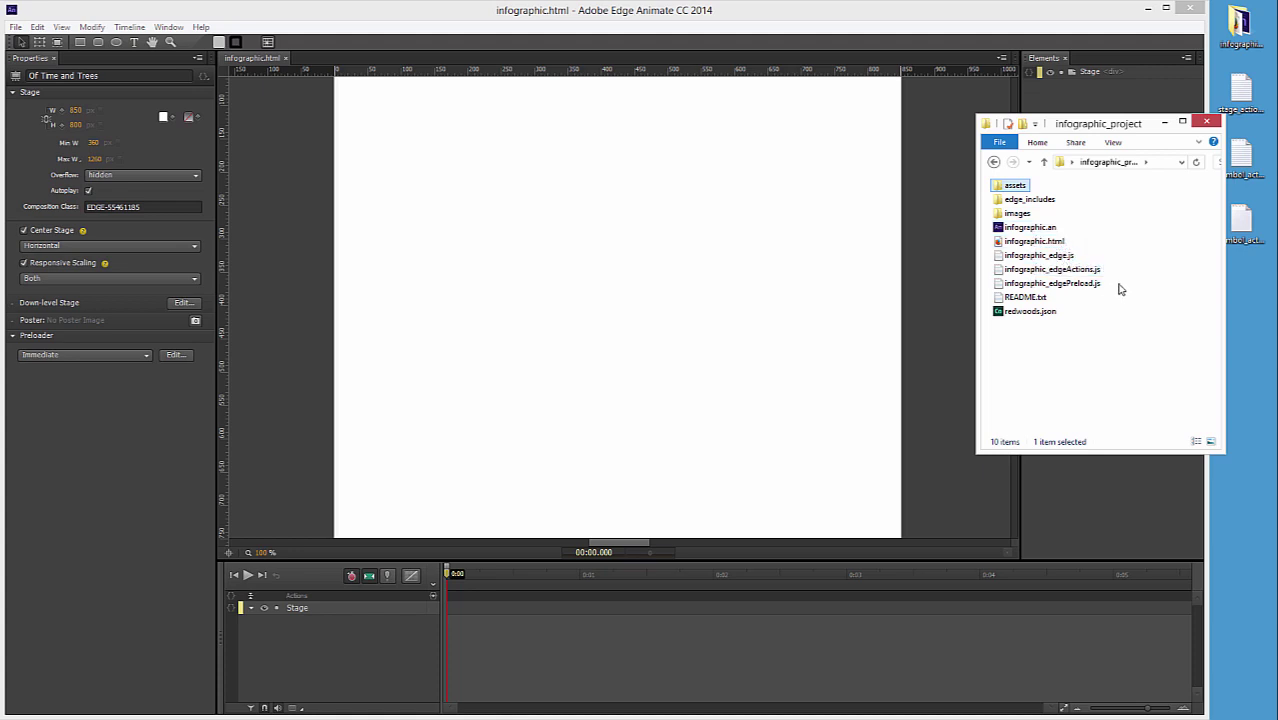
pyautogui.moveTo(1122, 292); pyautogui.dragTo(1068, 256)
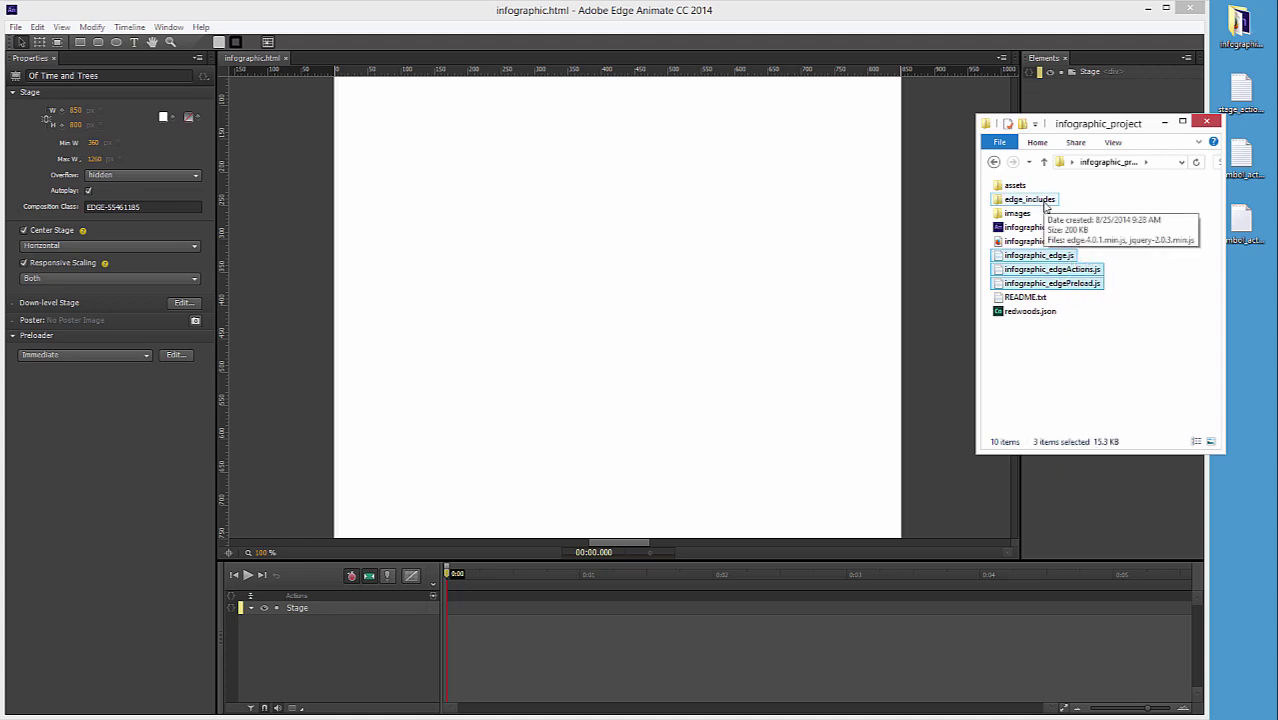
pyautogui.click(856, 330)
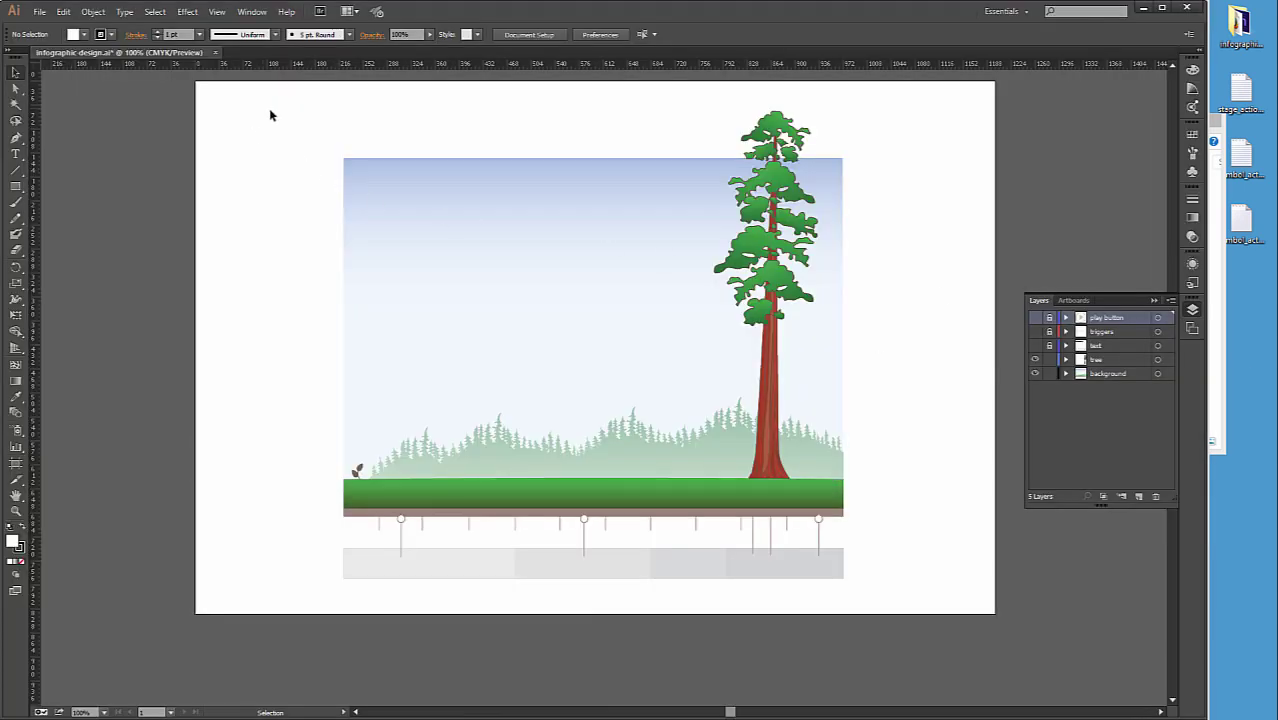
# - Copy all visible tree and background artwork from Illustrator and paste it onto the Edge Animate stage as an SVG named Background
pyautogui.moveTo(269, 108); pyautogui.dragTo(909, 603)
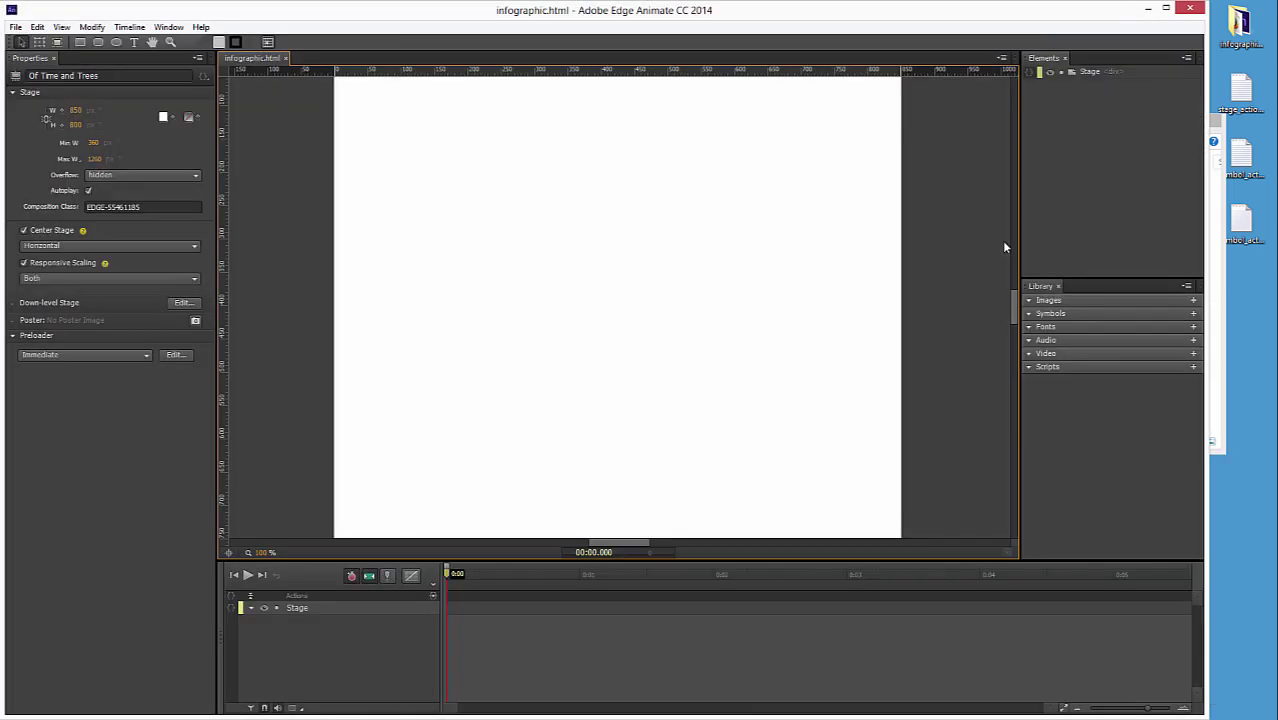
pyautogui.click(703, 350)
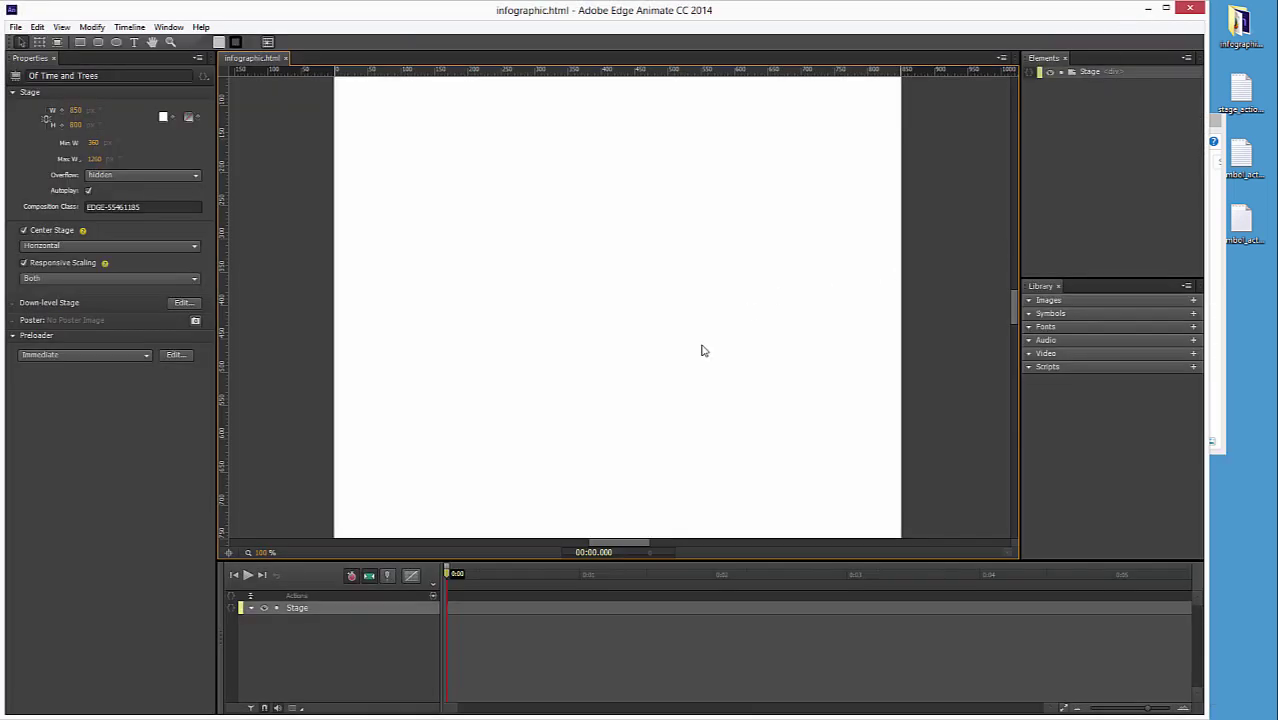
pyautogui.hotkey('ctrl', 'v')
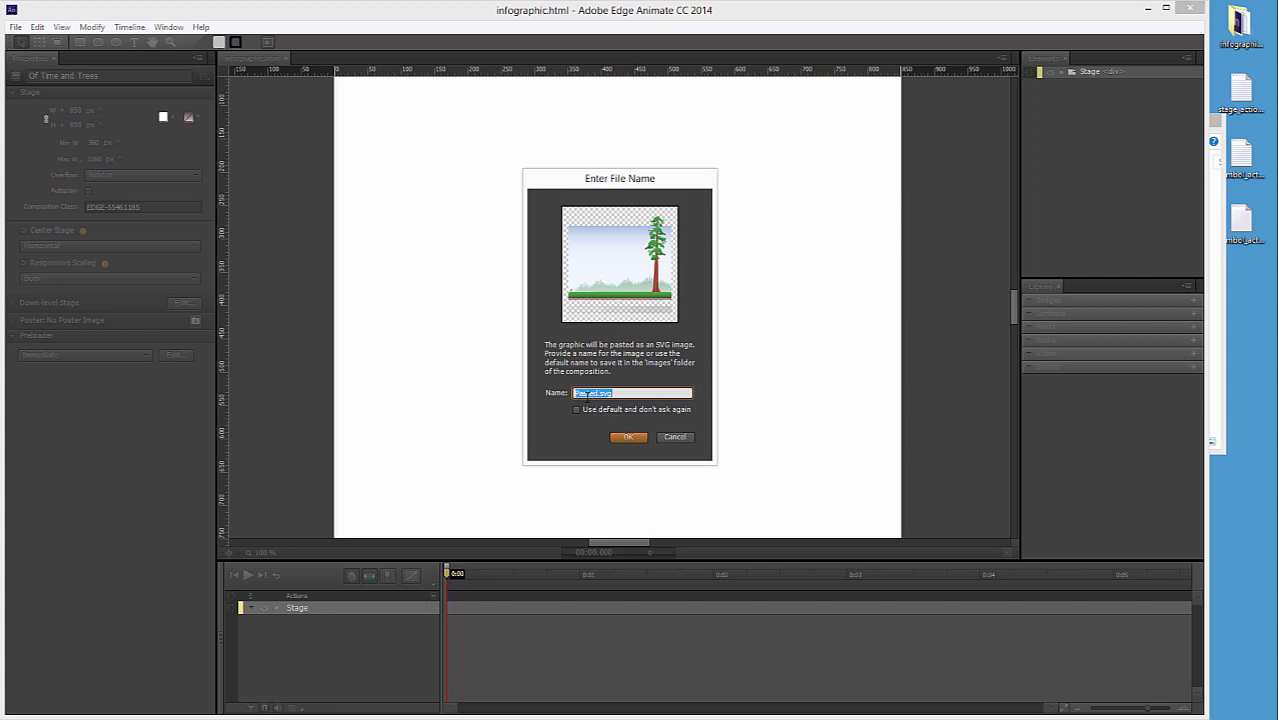
pyautogui.click(597, 393)
pyautogui.moveTo(589, 393); pyautogui.dragTo(546, 392)
pyautogui.write('Background')
pyautogui.click(627, 438)
# - Position the Background image within the stage at about X 49 px, Y 48 px
pyautogui.moveTo(730, 414); pyautogui.dragTo(479, 200)
pyautogui.hotkey('ctrl', '-')
pyautogui.moveTo(608, 305); pyautogui.dragTo(605, 286)
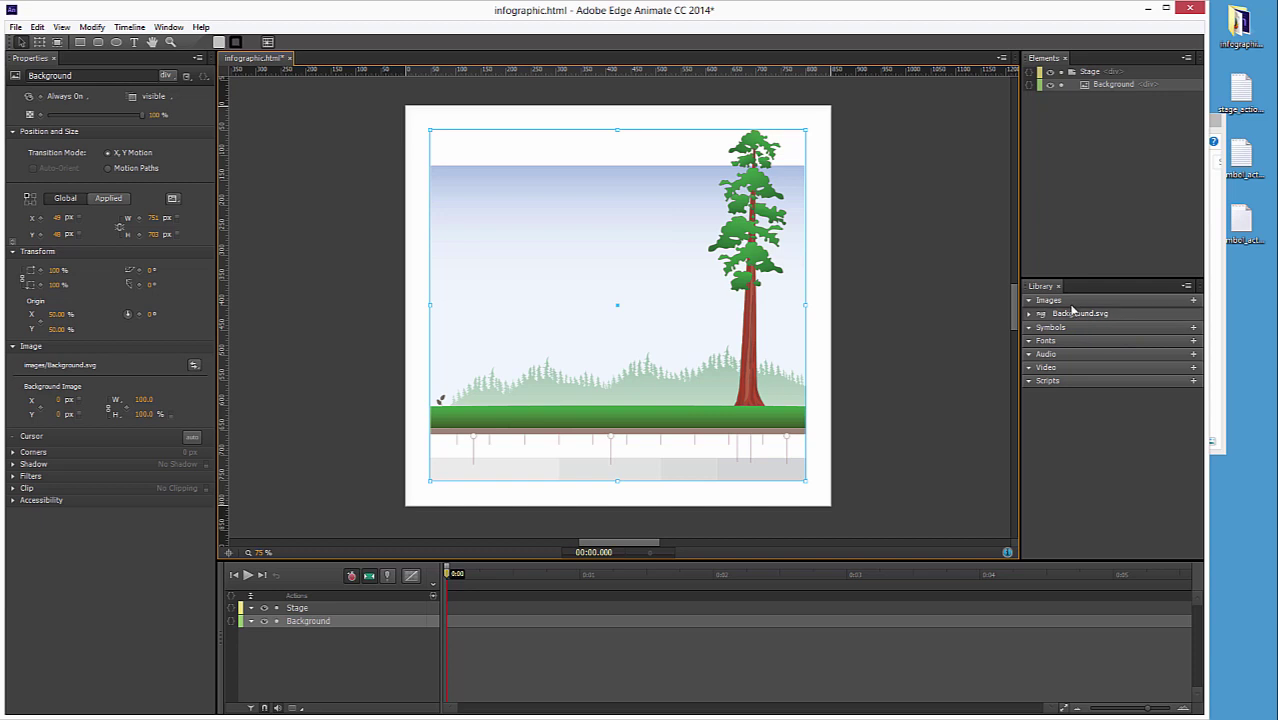
# - Examine the contents of the images folder inside infographic_project
pyautogui.click(1220, 355)
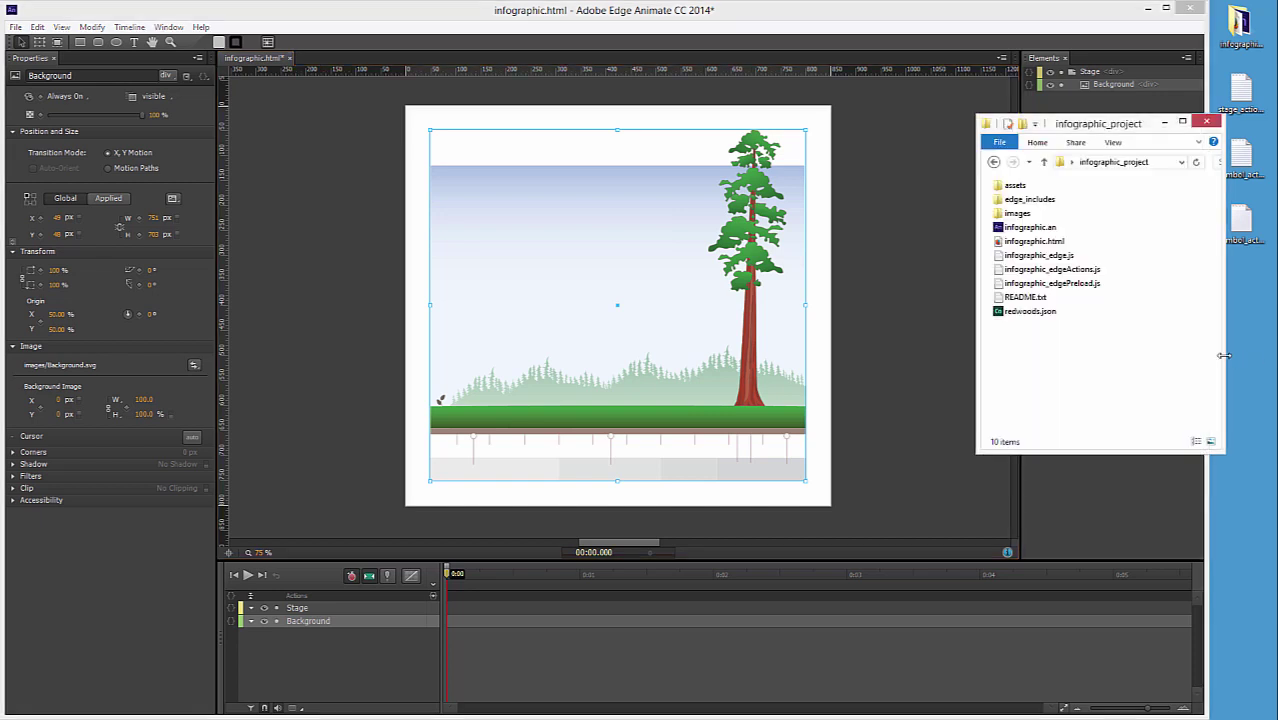
pyautogui.doubleClick(1020, 214)
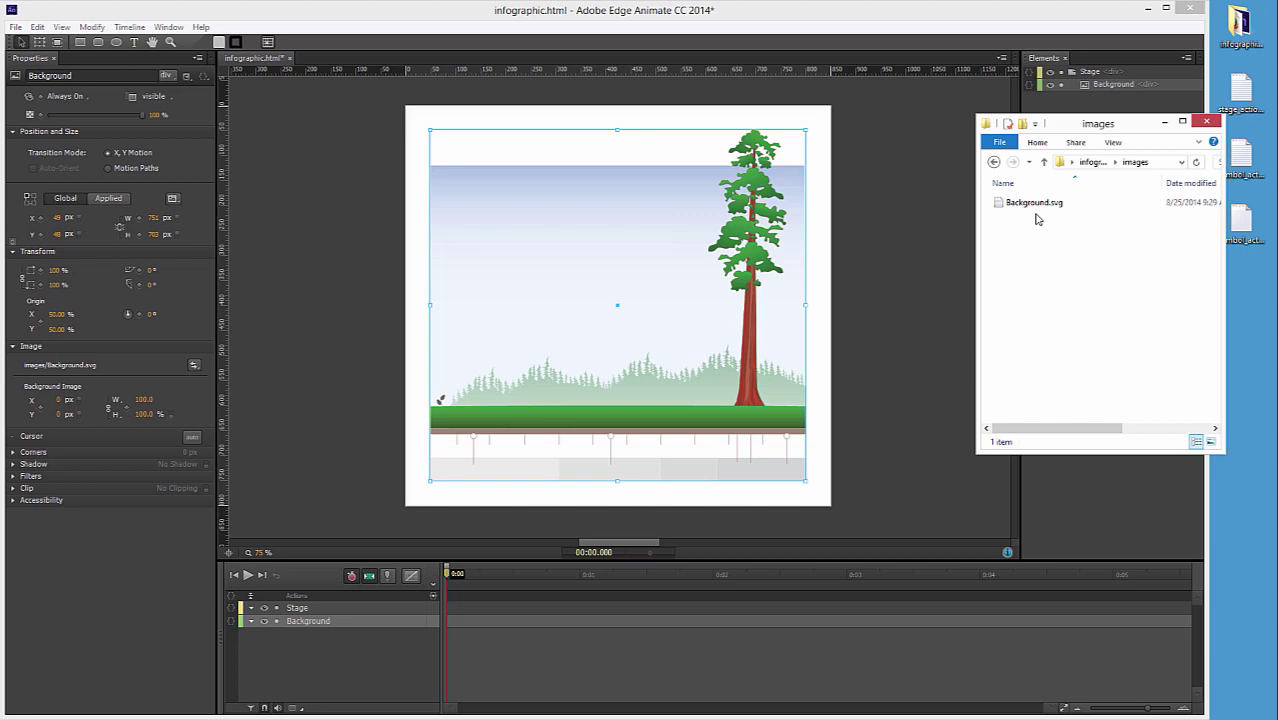
pyautogui.click(878, 310)
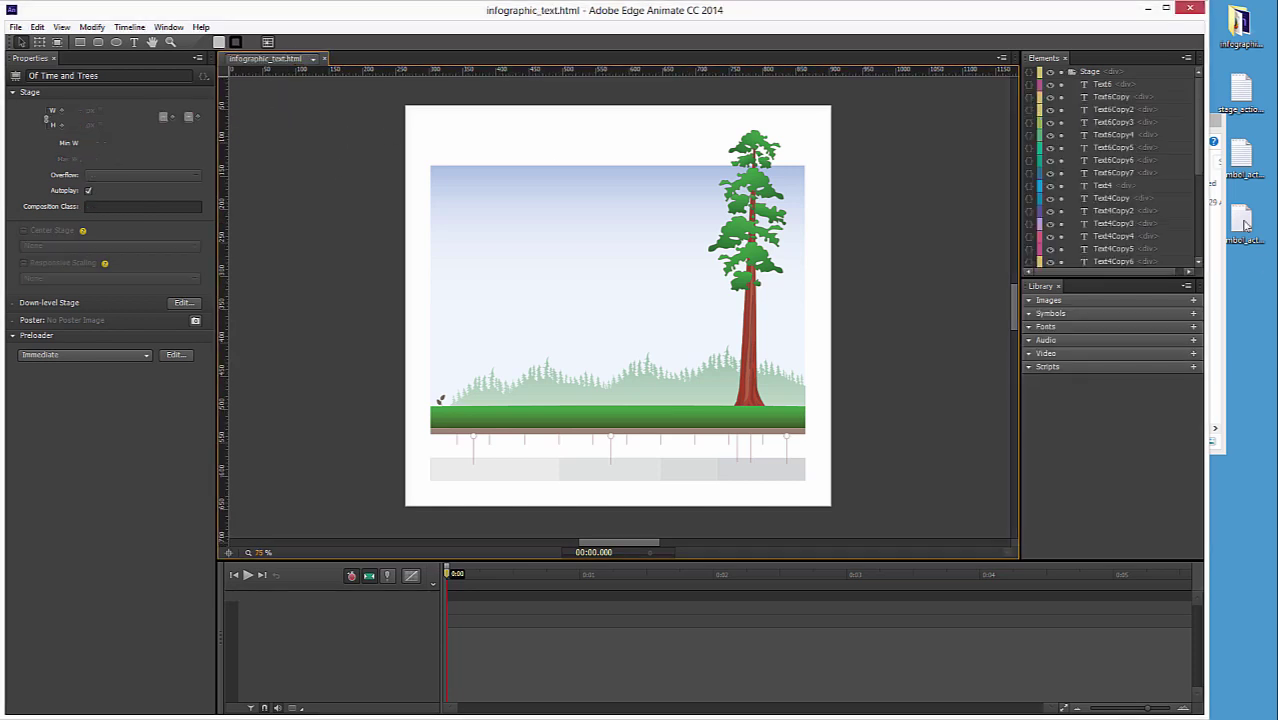
# - Copy all height-scale, year, event and era labels from infographic_text.html and paste them onto the infographic.html stage
pyautogui.moveTo(866, 155); pyautogui.dragTo(713, 509)
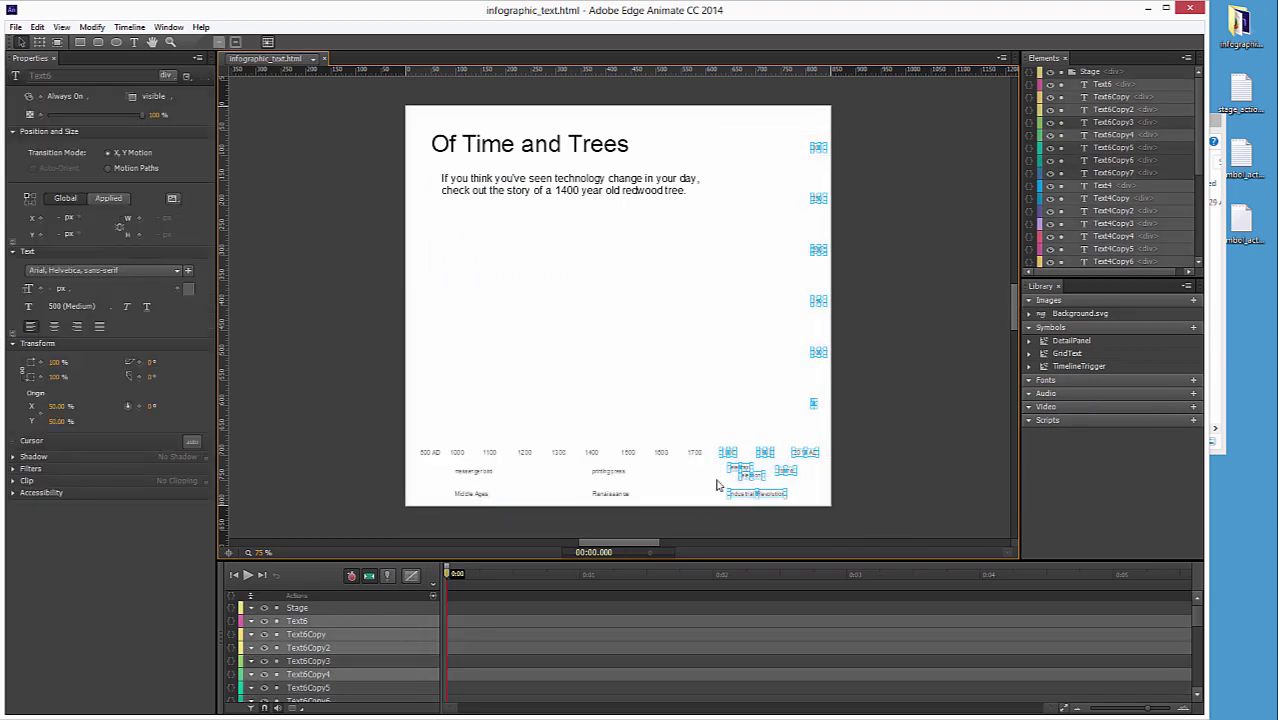
pyautogui.moveTo(388, 425); pyautogui.dragTo(710, 521)
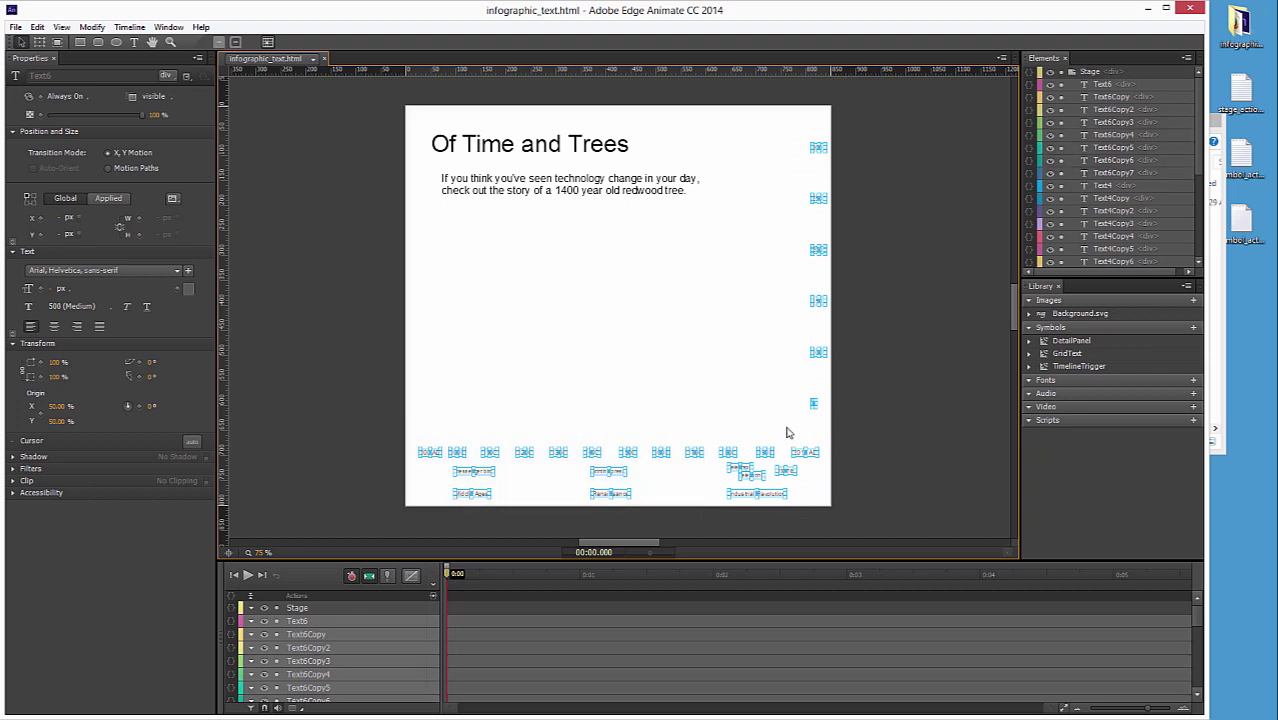
pyautogui.click(313, 60)
pyautogui.click(265, 77)
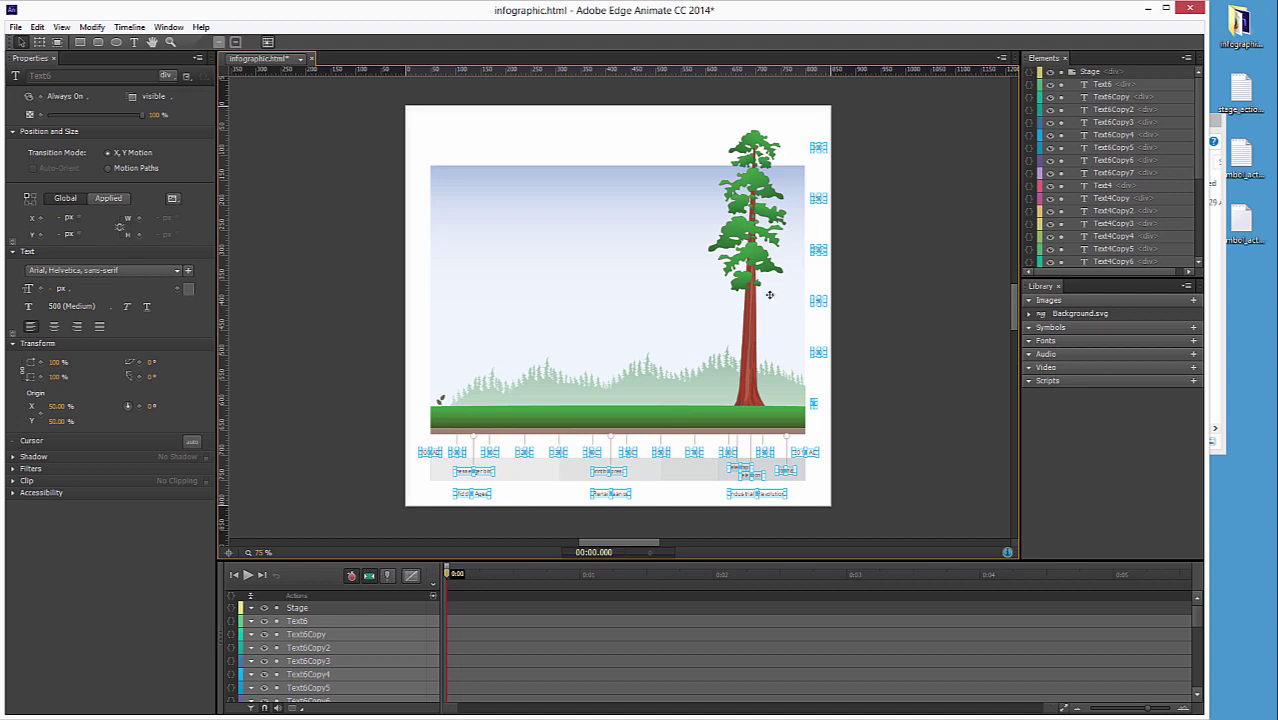
# - Convert the pasted labels into a symbol named GridText with timeline autoplay turned off, and collapse its timeline layer
pyautogui.rightClick(818, 199)
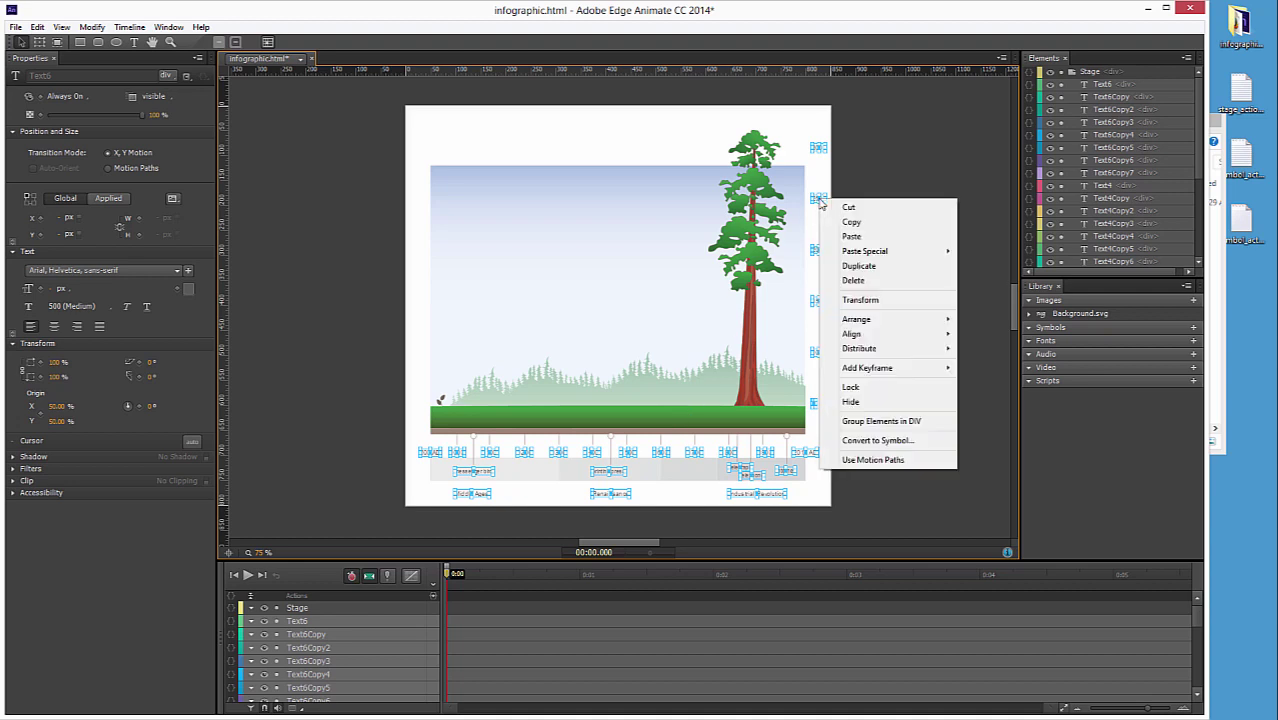
pyautogui.click(903, 448)
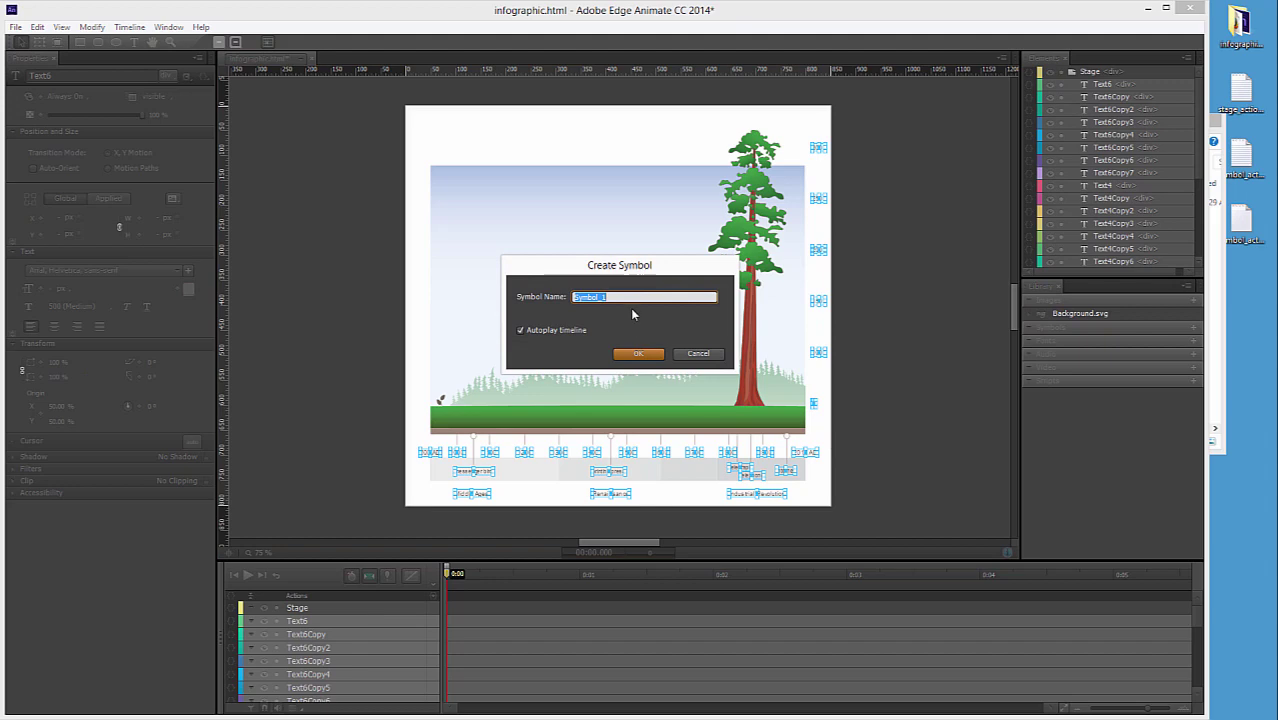
pyautogui.write('GridText')
pyautogui.click(521, 331)
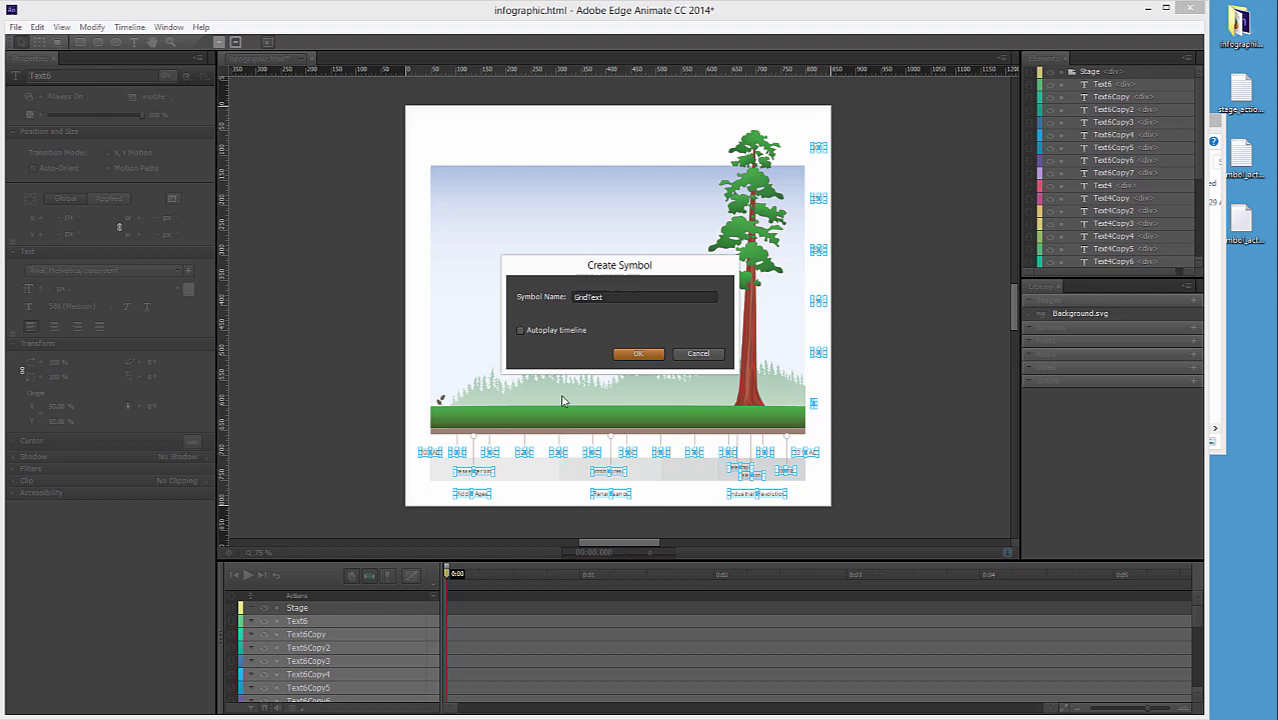
pyautogui.click(640, 355)
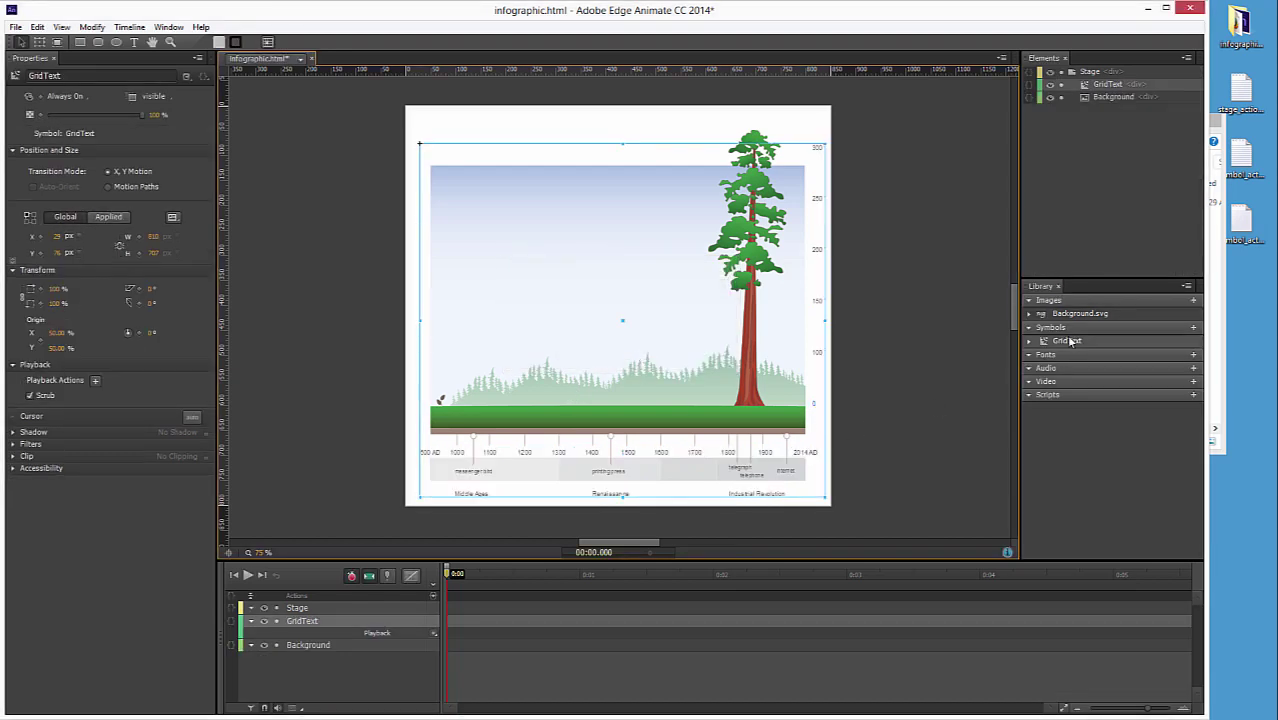
pyautogui.moveTo(1070, 342); pyautogui.dragTo(1067, 379)
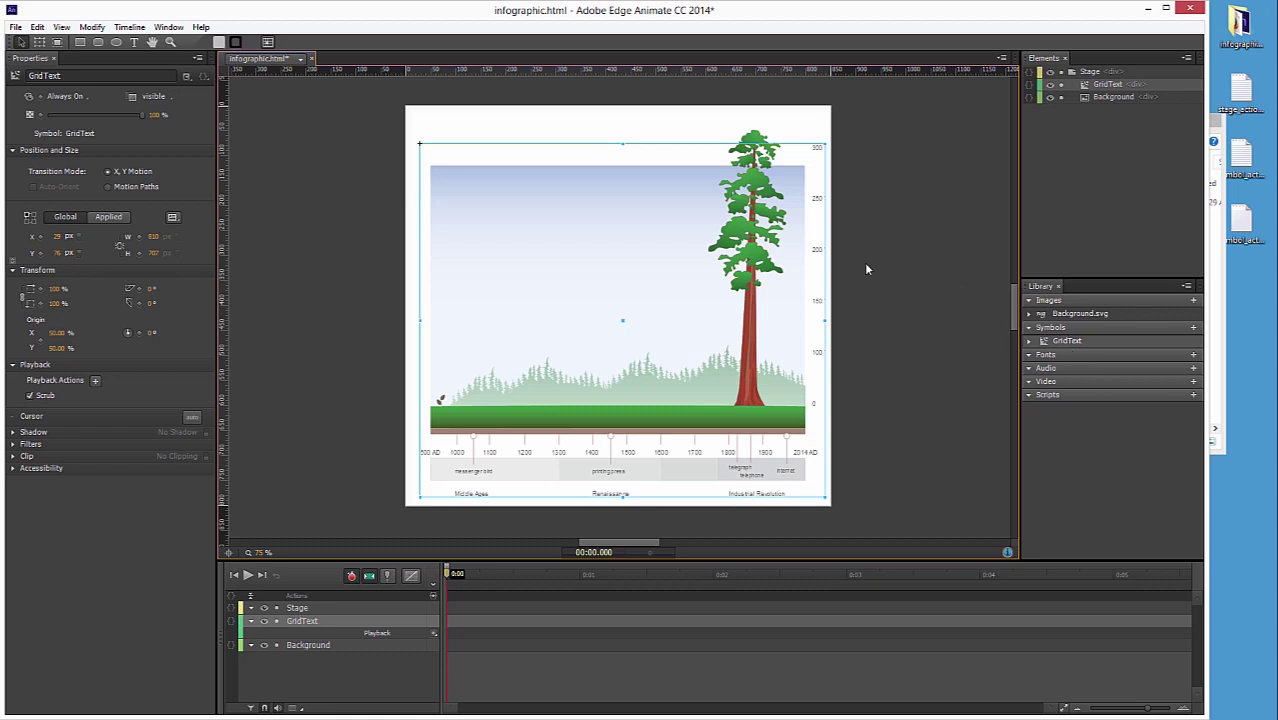
pyautogui.click(252, 622)
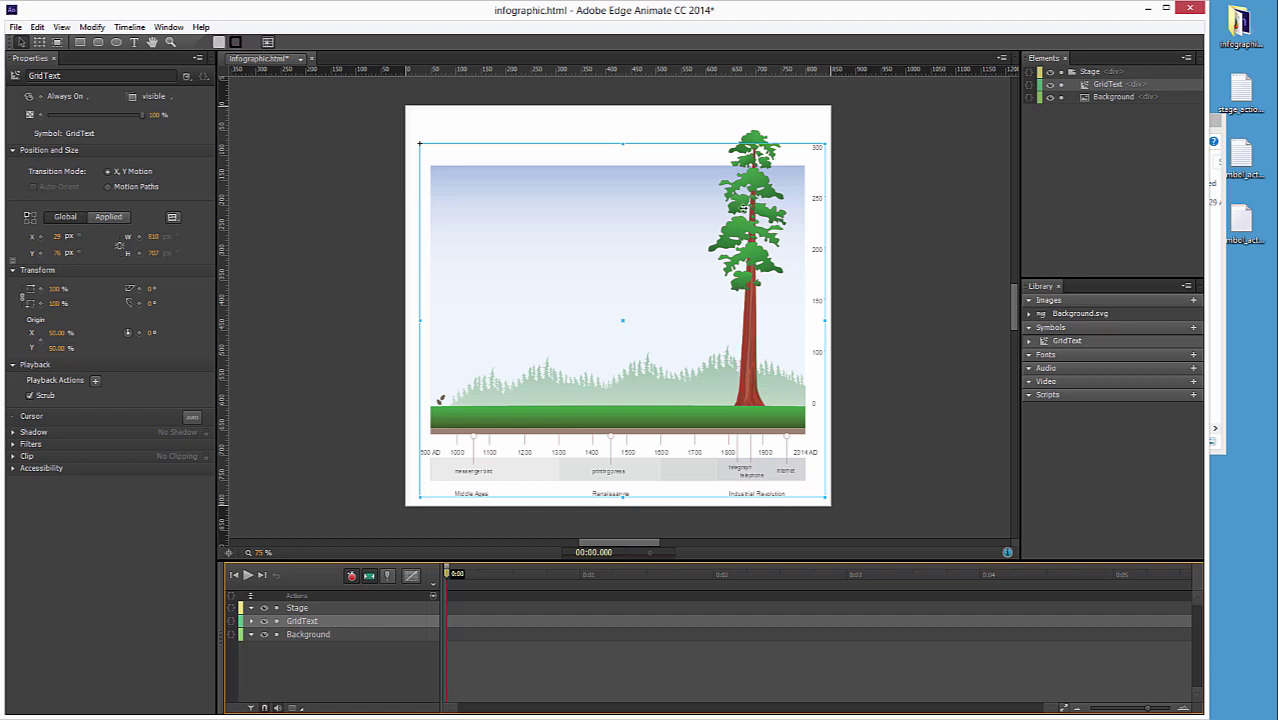
# - Copy the "Of Time and Trees" title and the redwood caption below it from infographic_text.html and paste both into infographic.html
pyautogui.click(299, 58)
pyautogui.click(285, 94)
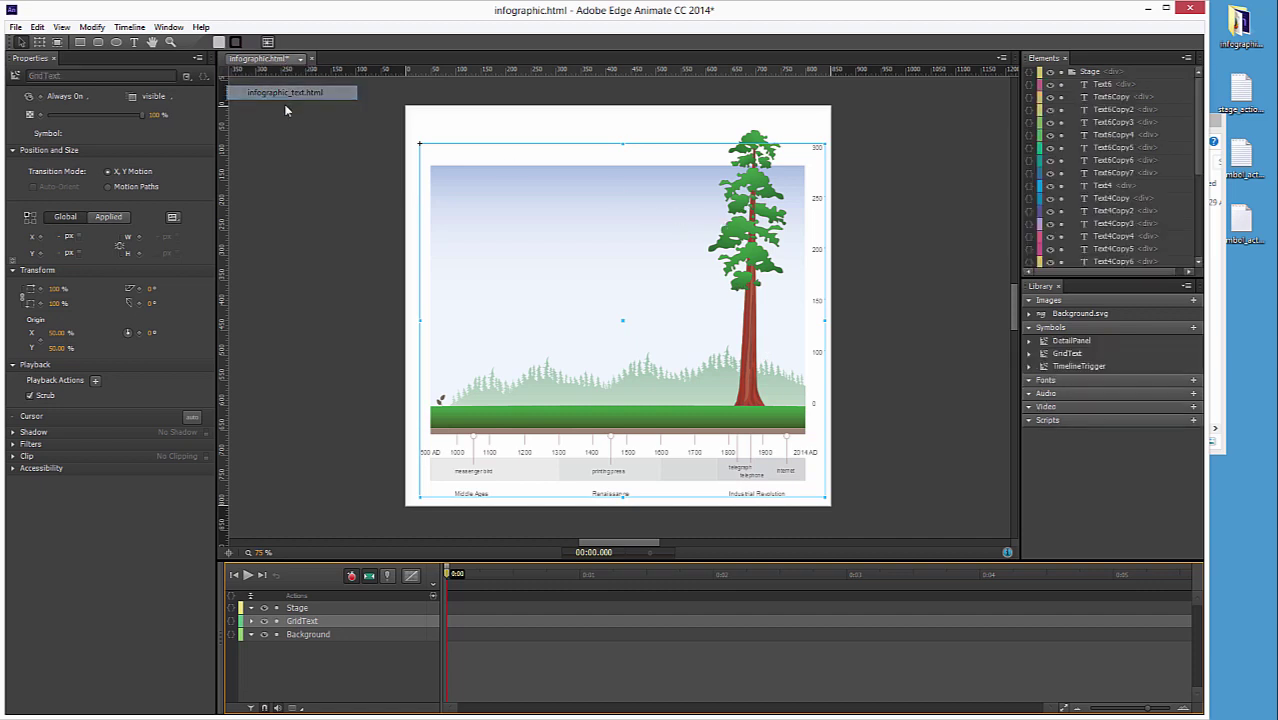
pyautogui.click(458, 143)
pyautogui.keyDown('shift'); pyautogui.click(488, 187); pyautogui.keyUp('shift')
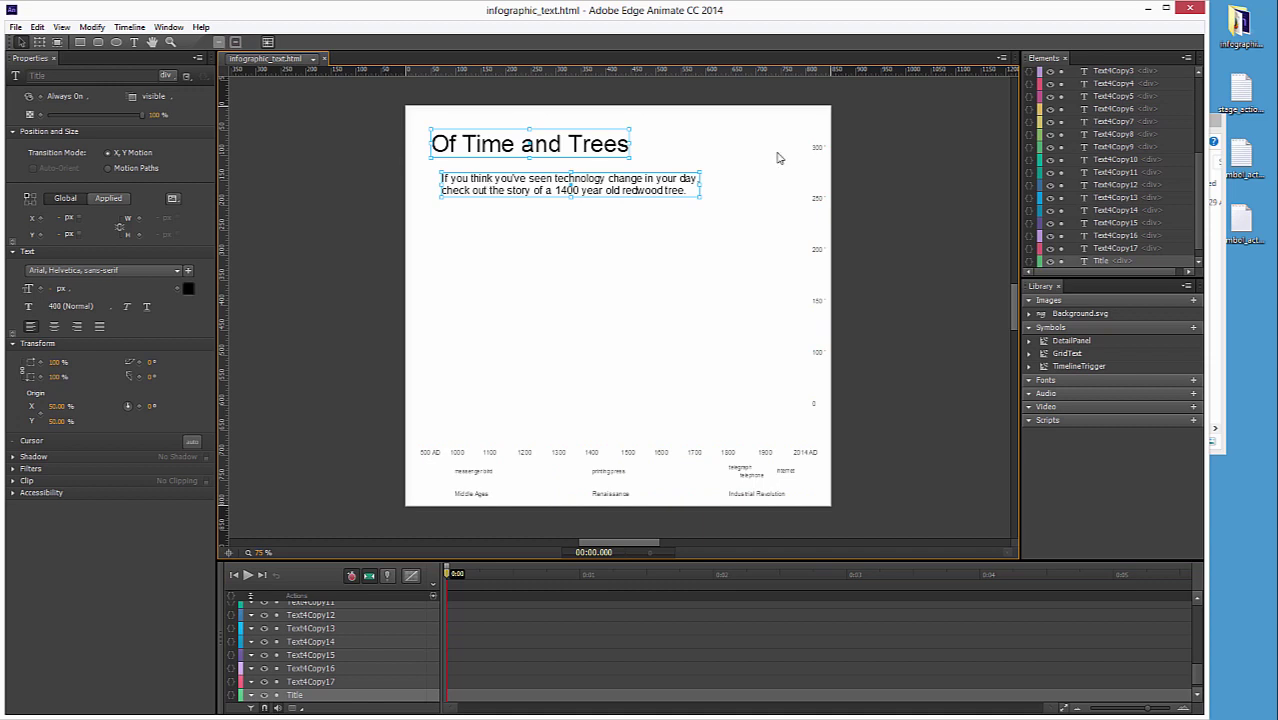
pyautogui.click(313, 58)
pyautogui.click(306, 79)
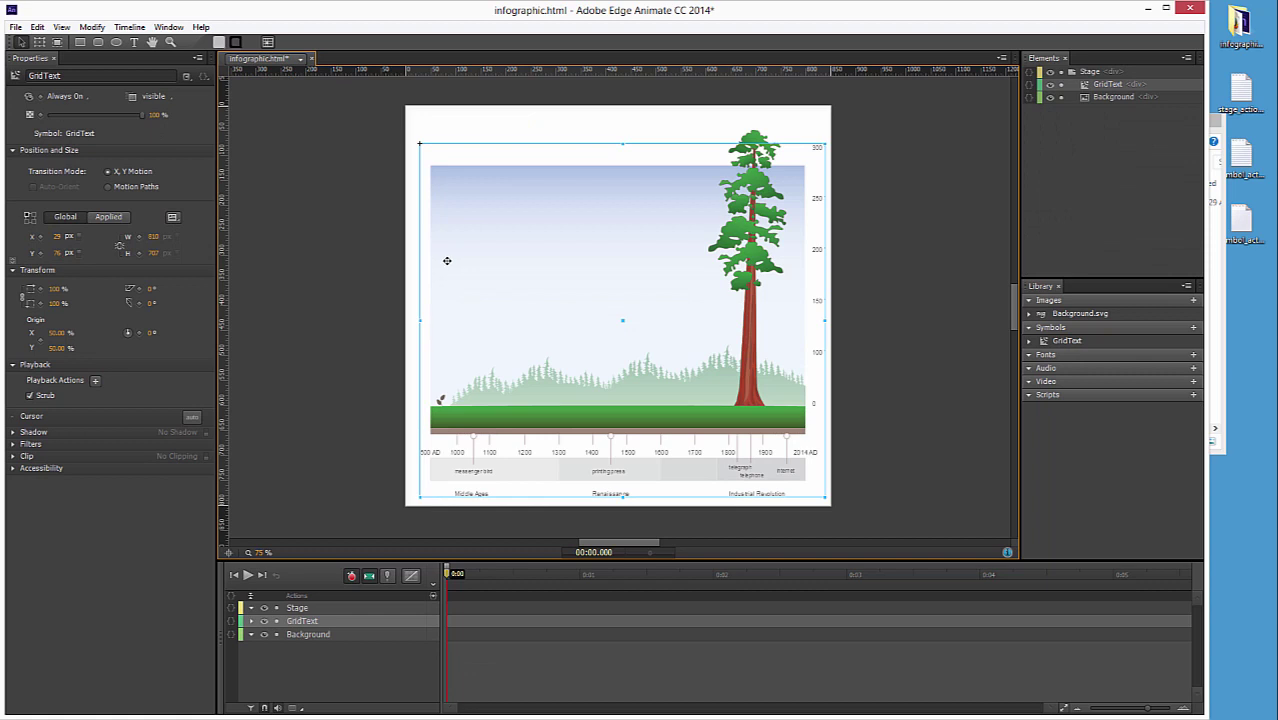
pyautogui.hotkey('ctrl', 'v')
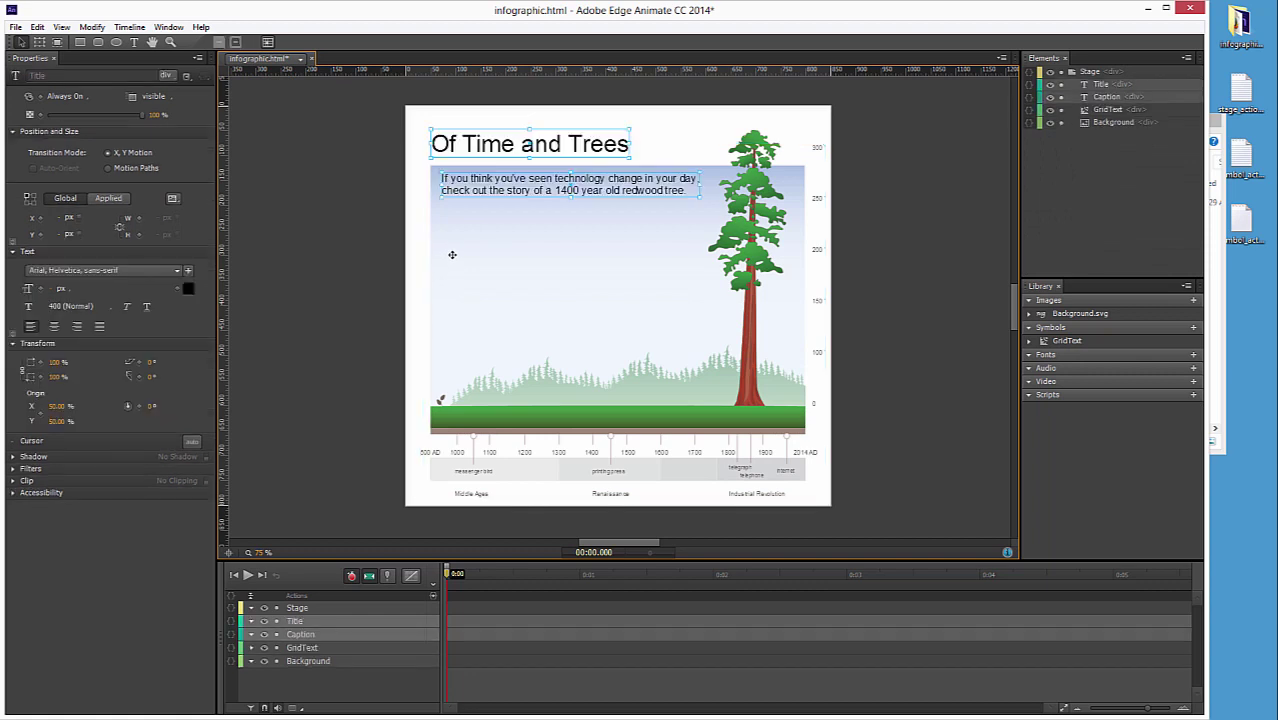
pyautogui.click(357, 236)
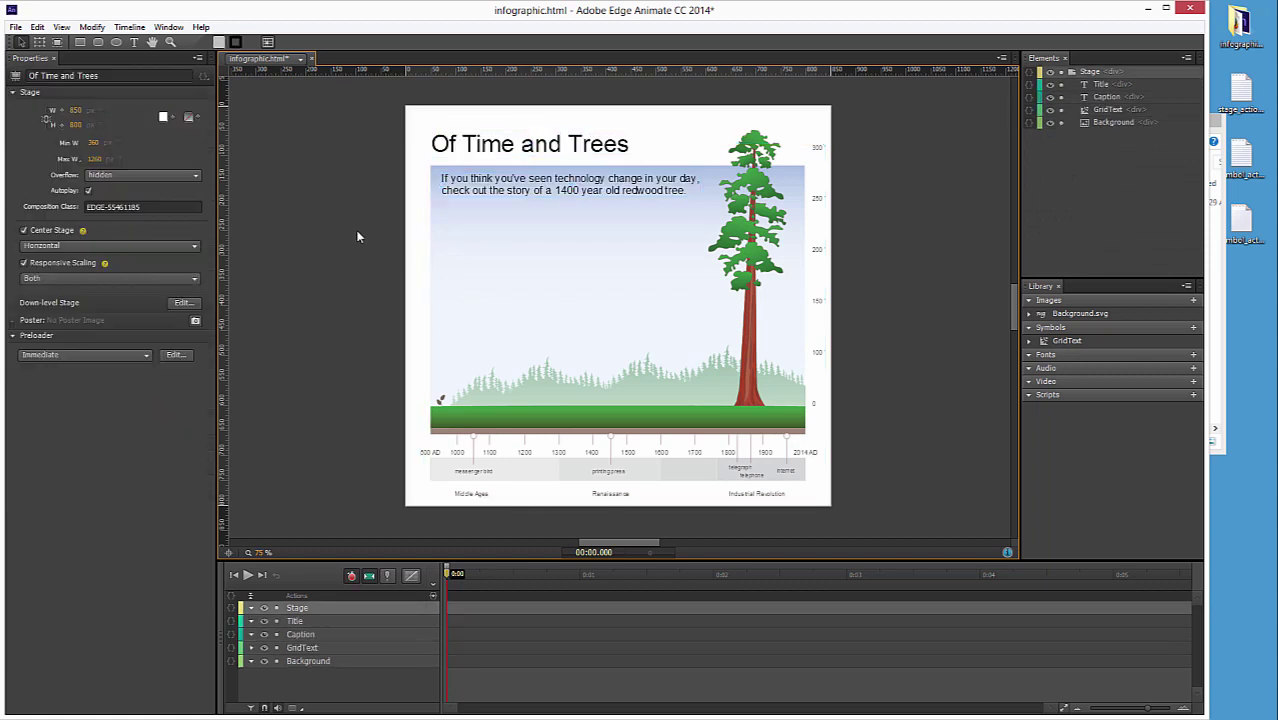